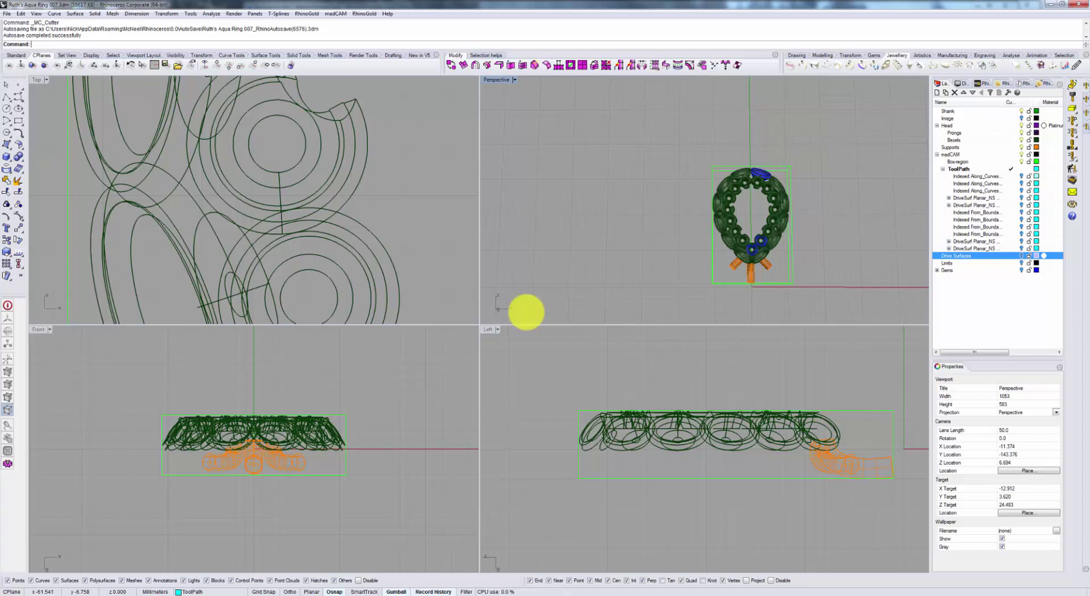
# - Select the whole ring together with its supports and set it as the machining model
pyautogui.keyDown('shift'); pyautogui.moveTo(757, 270); pyautogui.dragTo(737, 236, button='right'); pyautogui.keyUp('shift')
pyautogui.scroll(3, 734, 269)
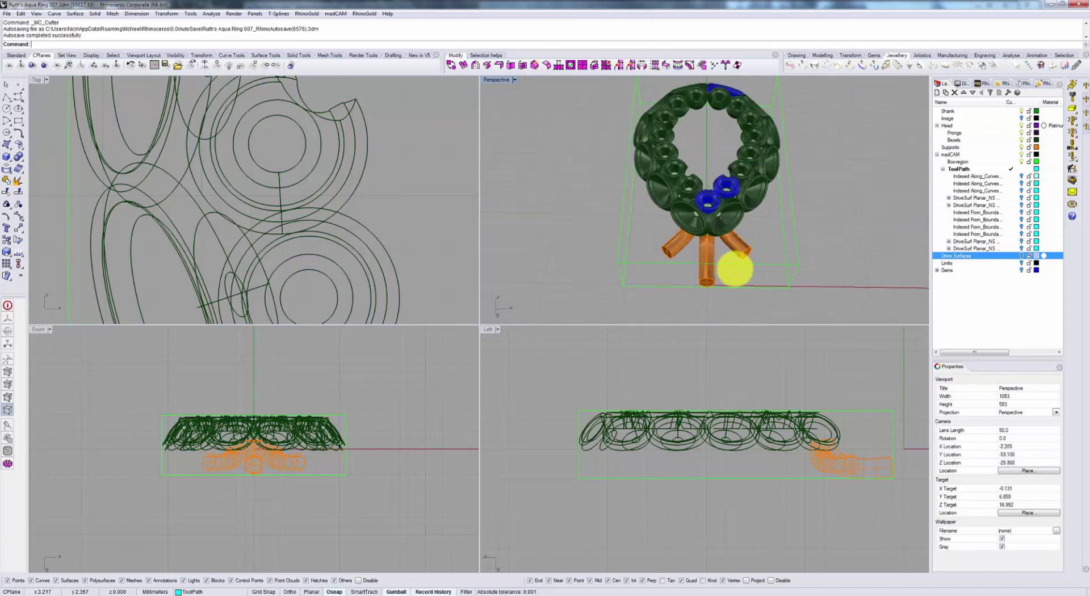
pyautogui.moveTo(796, 195); pyautogui.dragTo(790, 232, button='right')
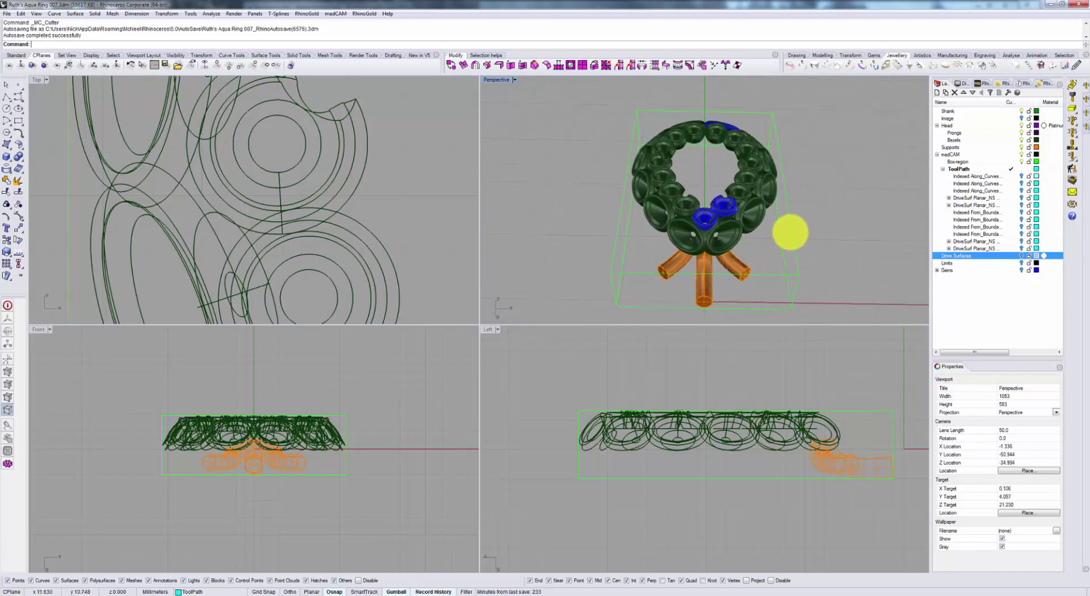
pyautogui.moveTo(778, 302); pyautogui.dragTo(613, 103)
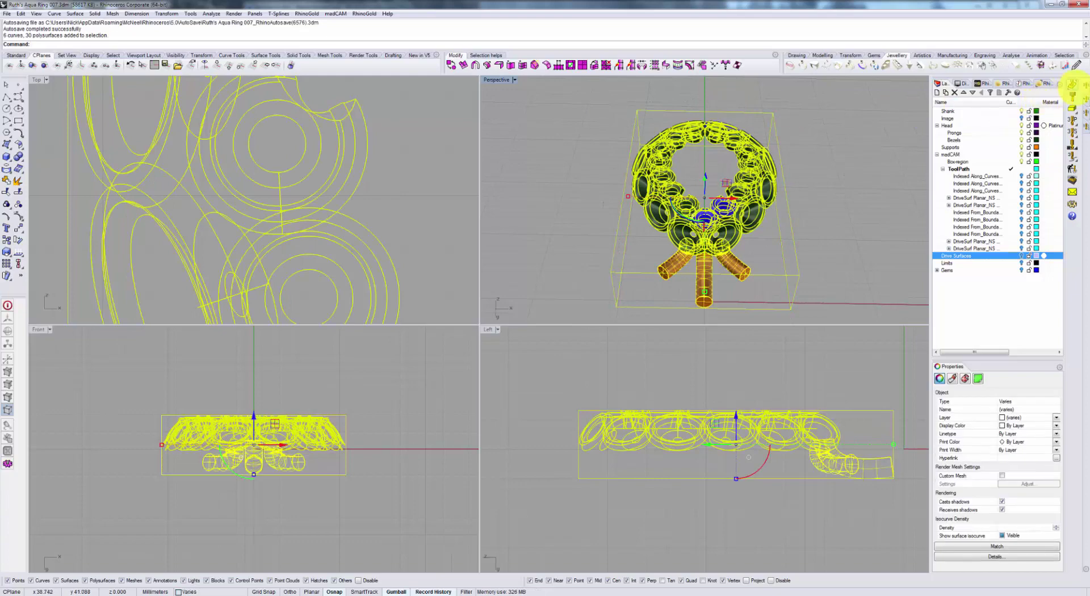
pyautogui.click(1072, 84)
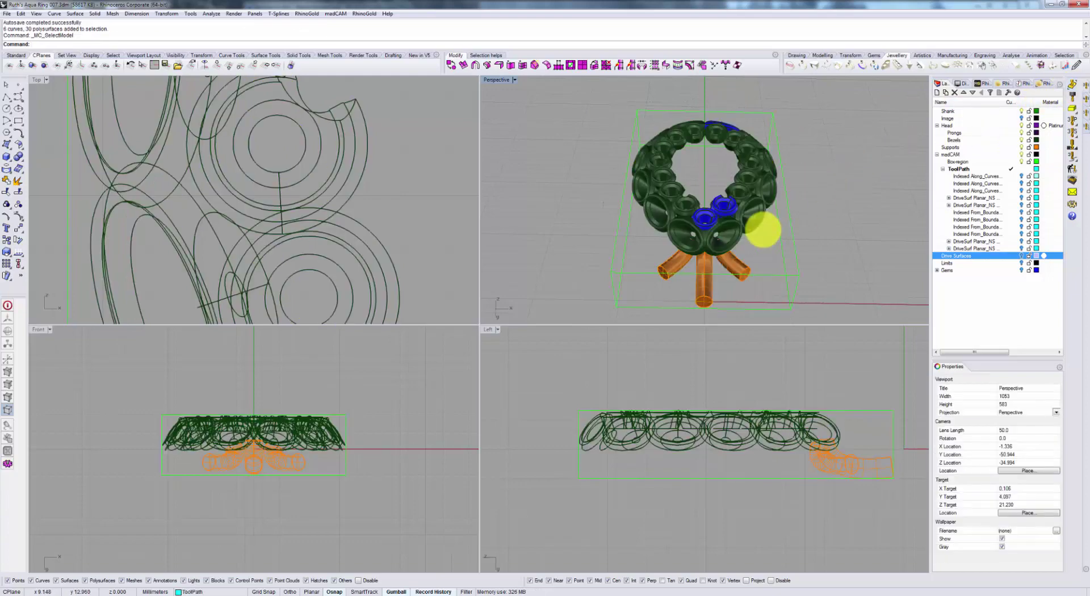
# - Examine the ring's bezels, inner openings and supports from the front, side and underside
pyautogui.moveTo(762, 228); pyautogui.dragTo(742, 184, button='right')
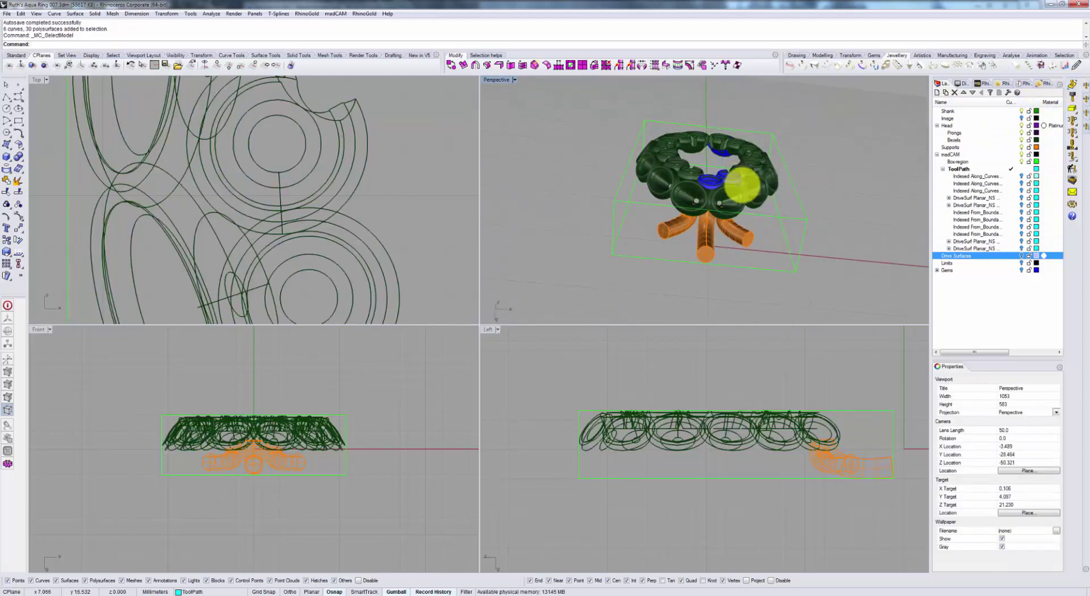
pyautogui.scroll(5, 742, 184)
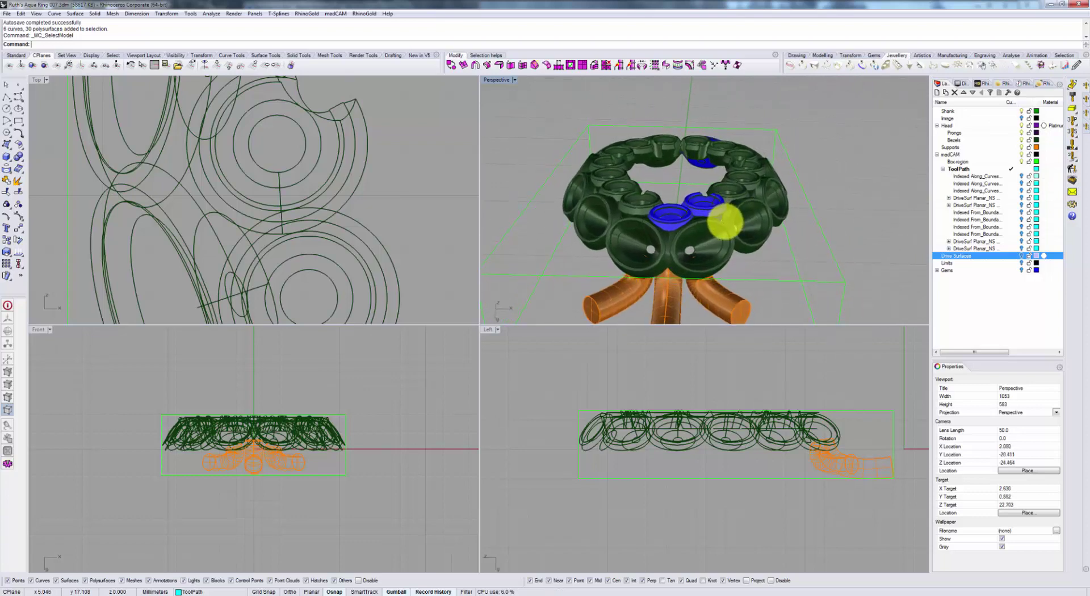
pyautogui.moveTo(725, 221); pyautogui.dragTo(690, 229, button='right')
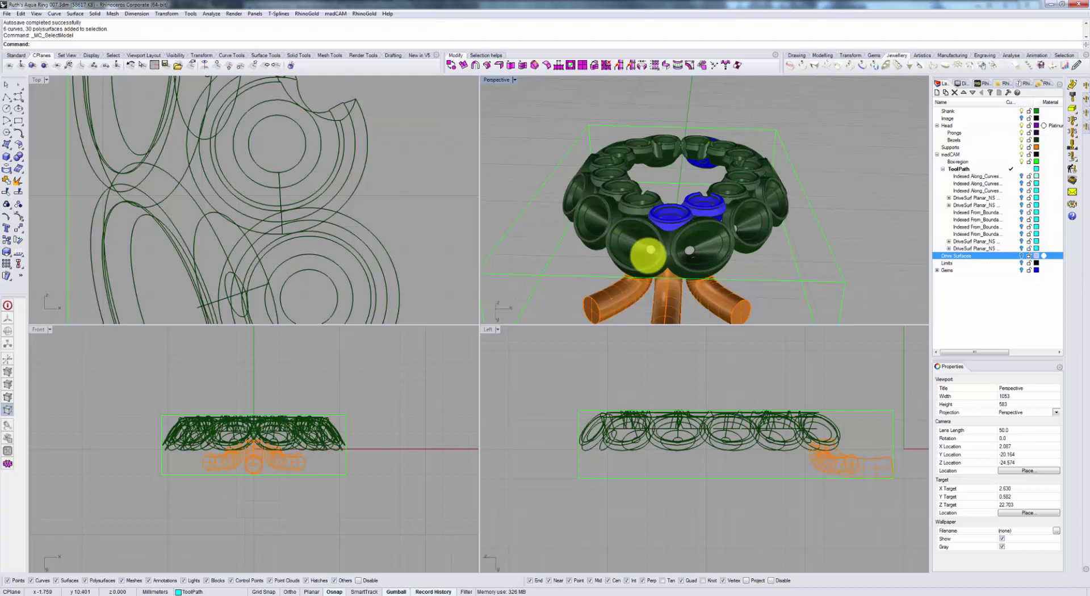
pyautogui.moveTo(591, 216); pyautogui.dragTo(618, 221, button='right')
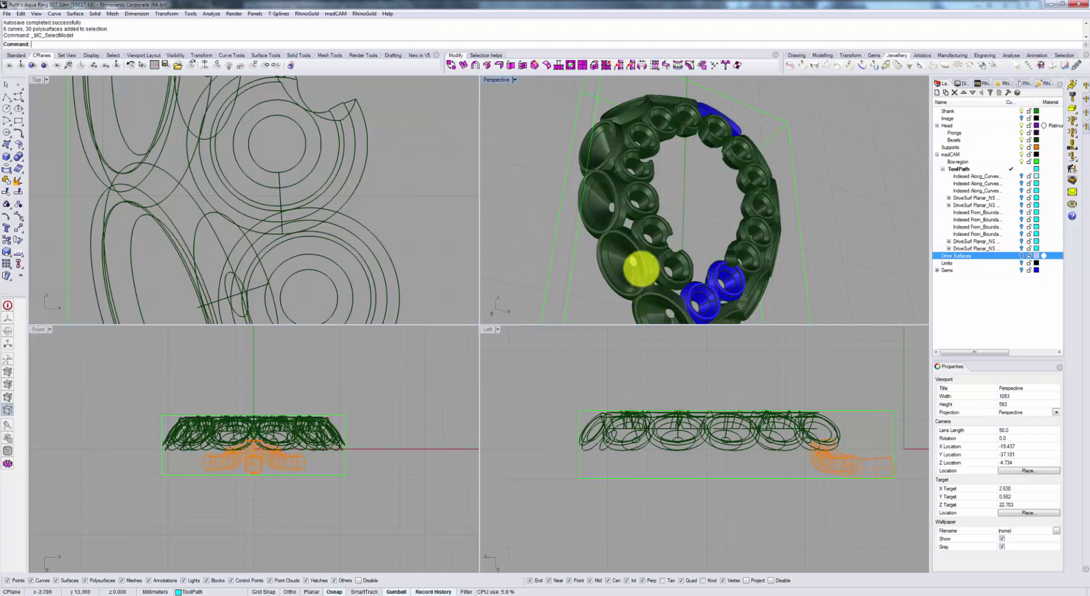
pyautogui.moveTo(637, 255); pyautogui.dragTo(709, 266, button='right')
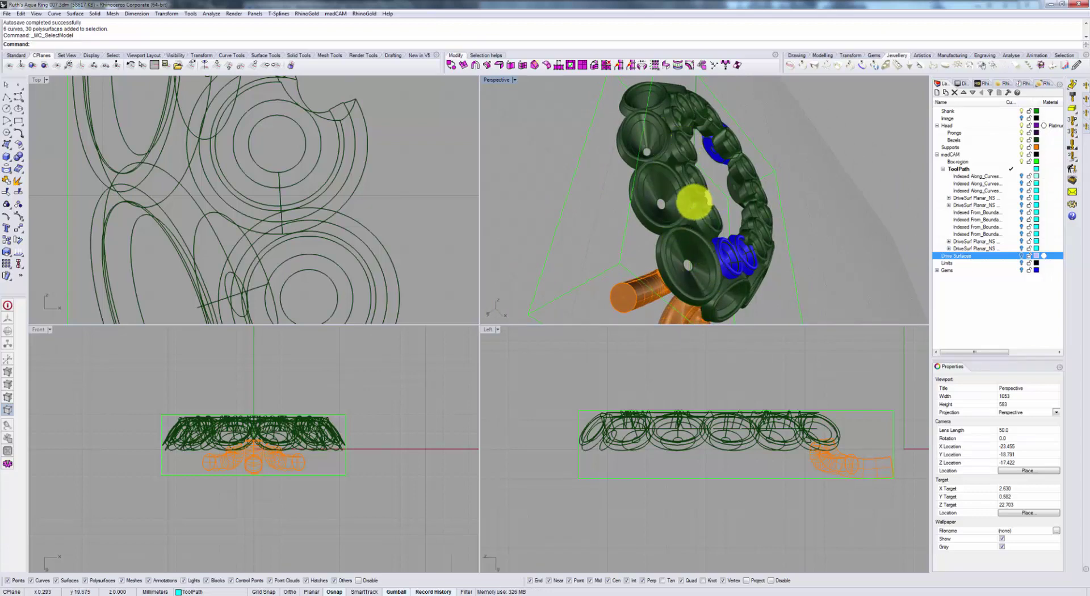
pyautogui.moveTo(691, 215); pyautogui.dragTo(854, 292, button='right')
pyautogui.moveTo(784, 294)
pyautogui.mouseDown(button='right')
pyautogui.moveTo(810, 307)
pyautogui.moveTo(778, 304)
pyautogui.mouseUp(button='right')
pyautogui.moveTo(811, 249); pyautogui.dragTo(773, 268, button='right')
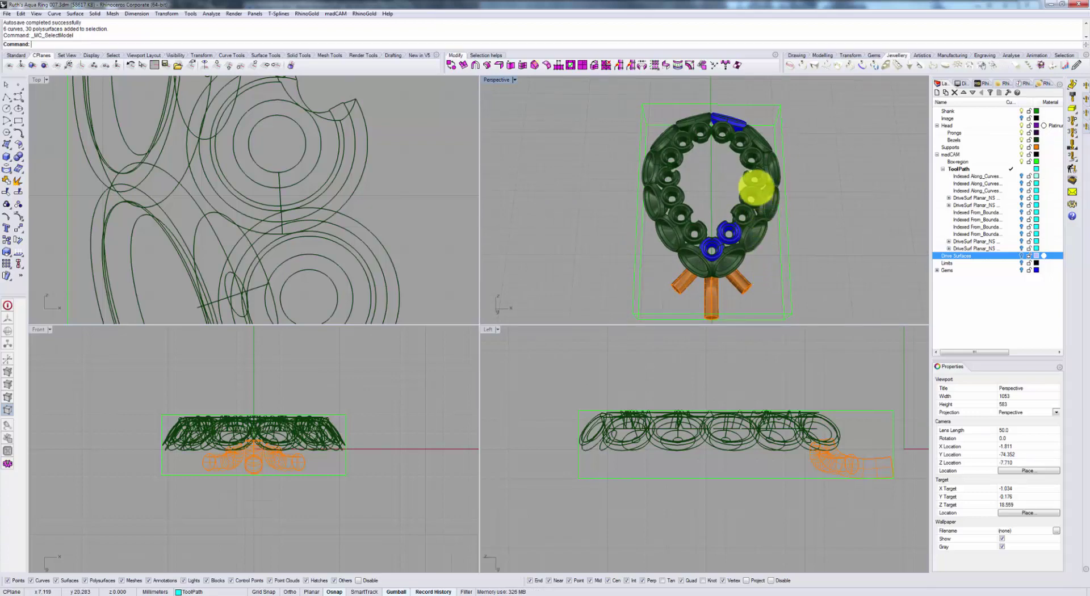
pyautogui.scroll(-3, 768, 187)
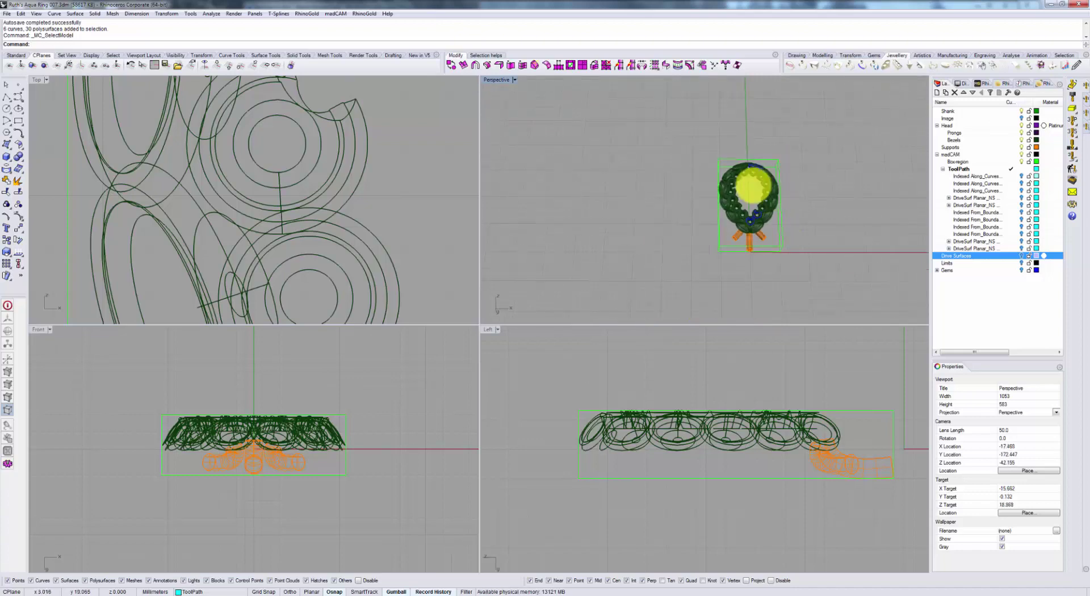
pyautogui.scroll(3, 770, 173)
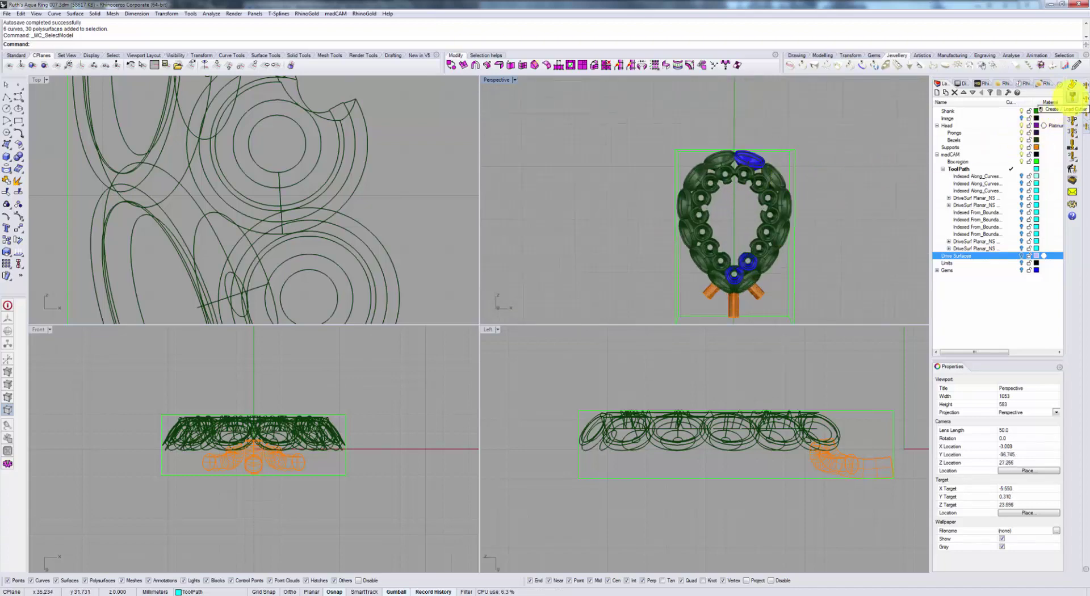
# - Load the cutter "NS CNC_22 Taper 0.1 - for 5X simultaneous" from the cutters library
pyautogui.click(1072, 96)
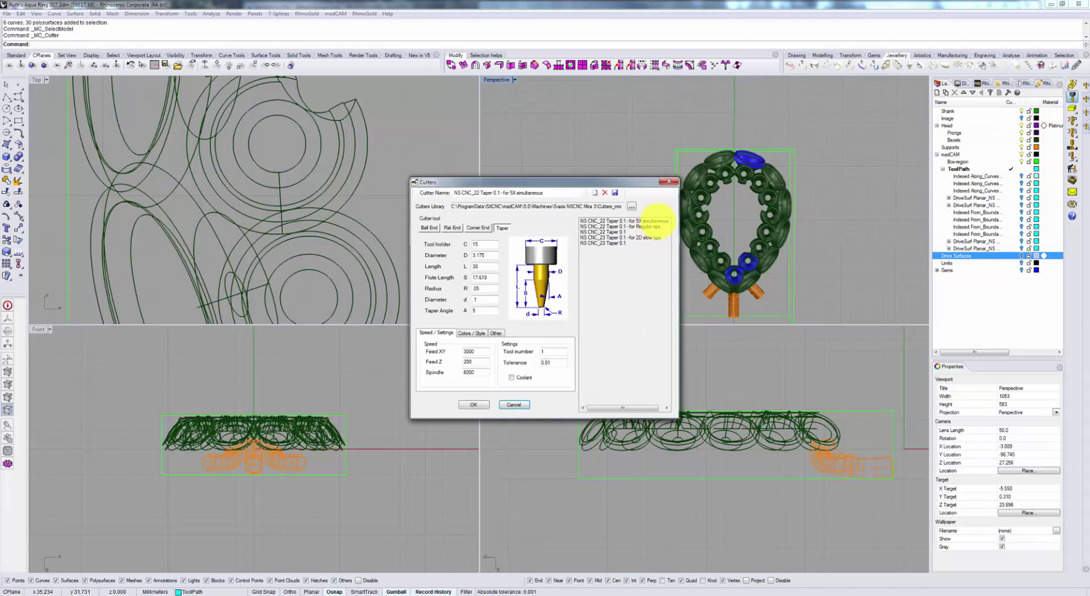
pyautogui.click(653, 221)
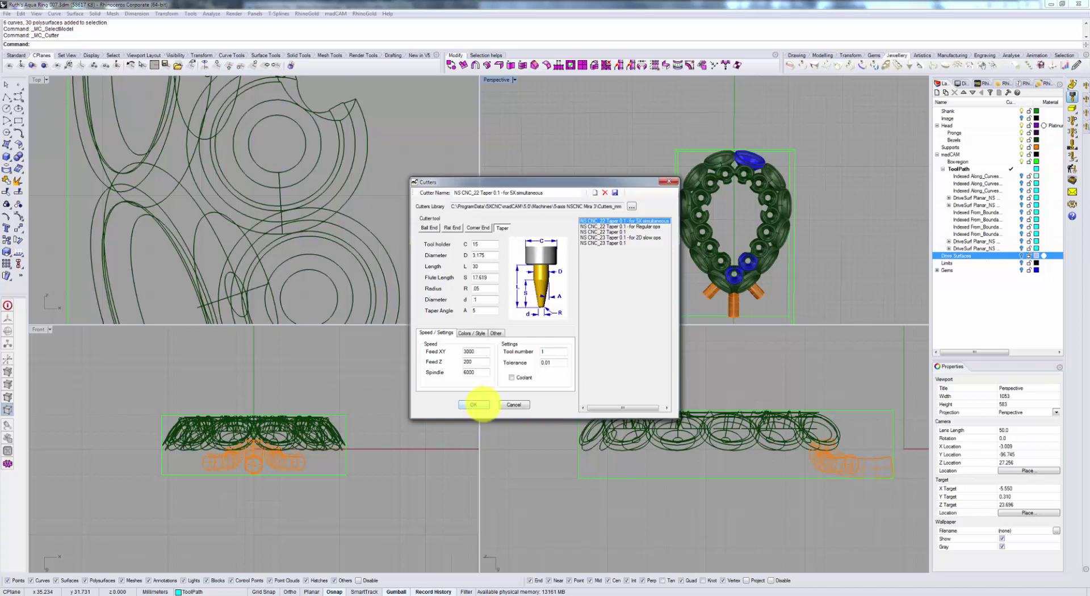
pyautogui.click(473, 404)
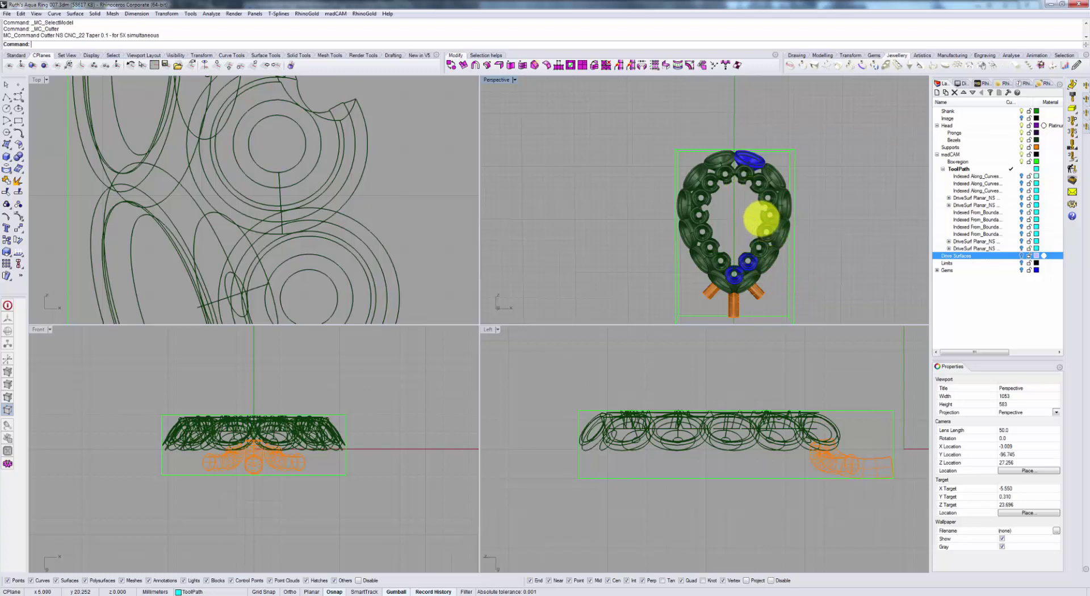
# - View the ring on the machine in the cut simulator, and close the simulator
pyautogui.click(1071, 175)
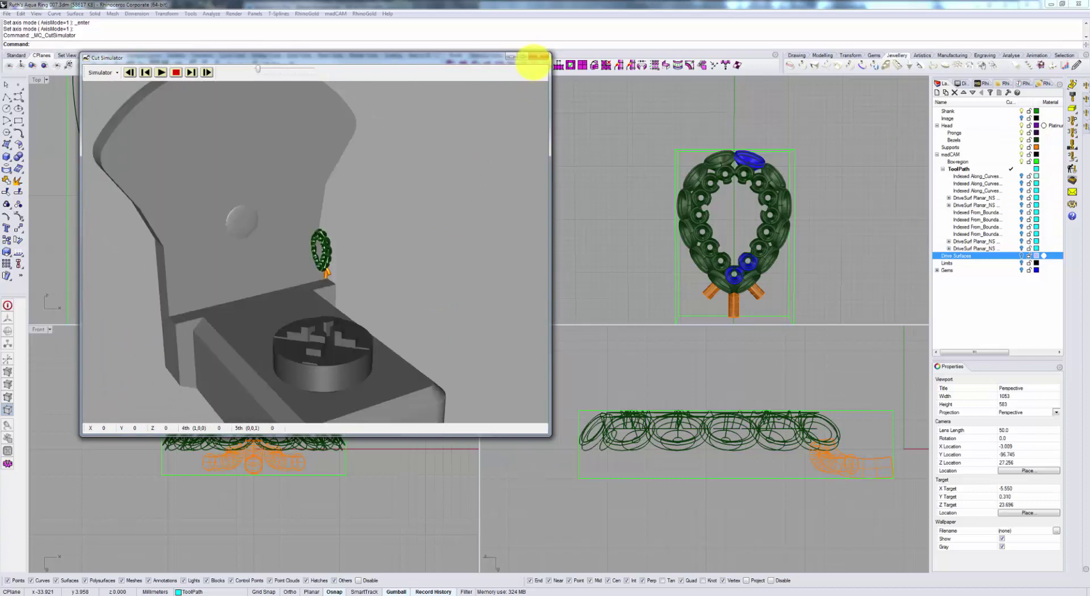
pyautogui.click(541, 57)
# - Make the Drive Surfaces layer visible in the model
pyautogui.moveTo(670, 185); pyautogui.dragTo(708, 180, button='right')
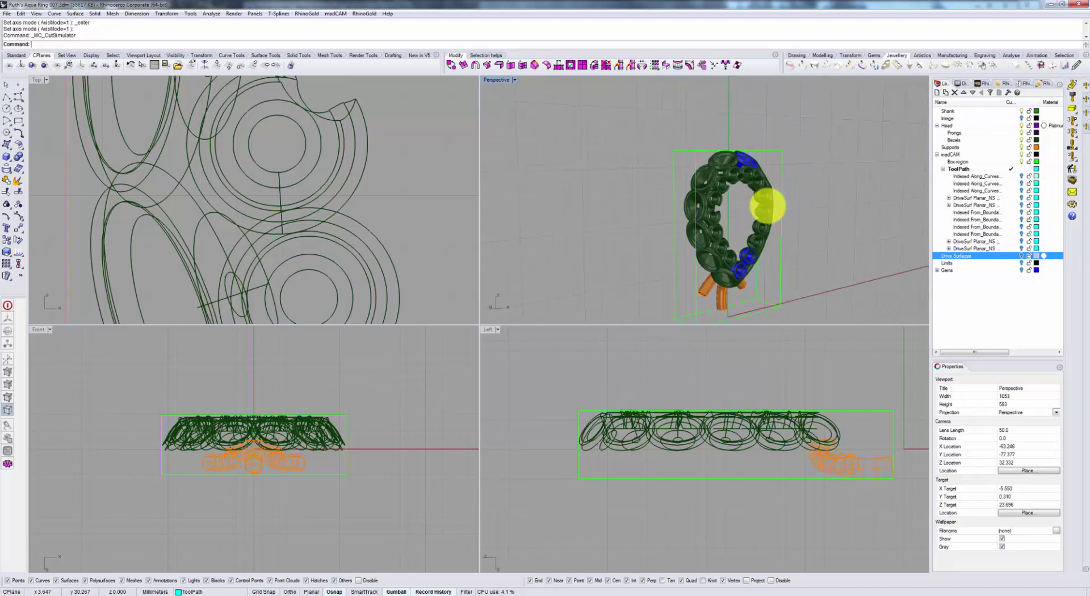
pyautogui.moveTo(768, 208); pyautogui.dragTo(757, 190, button='right')
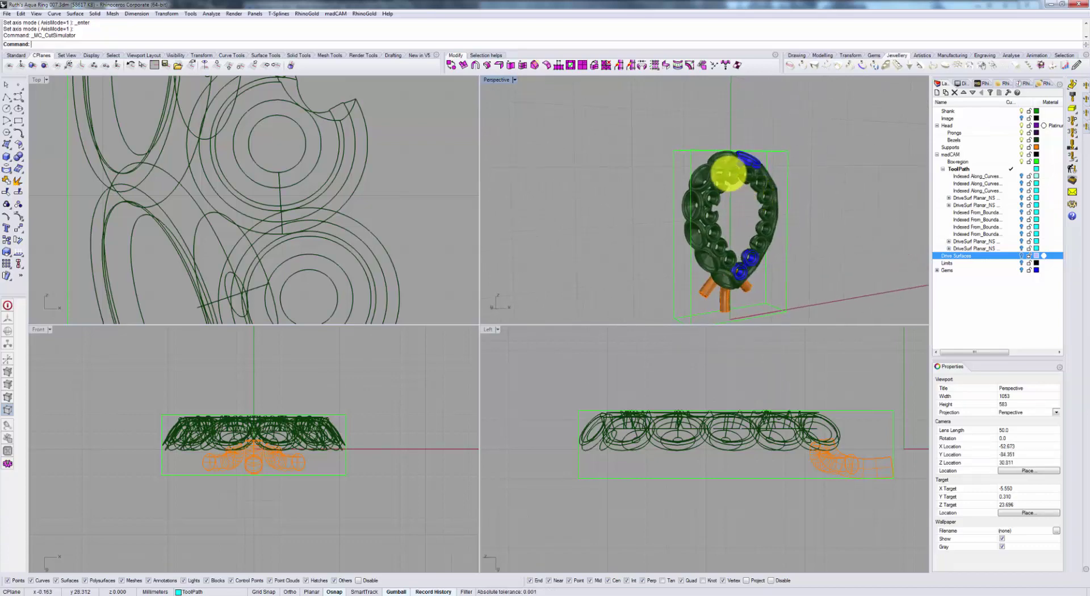
pyautogui.scroll(5, 736, 177)
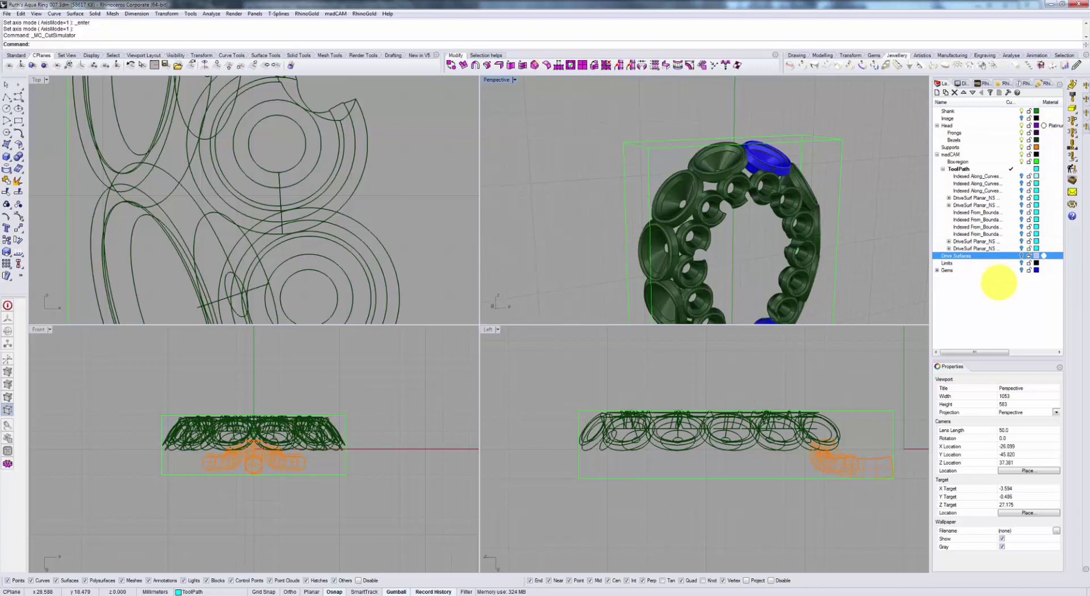
pyautogui.click(1021, 256)
# - Examine from several angles, front and back, how the curved drive surface follows the outer bezels at the ring's upper end
pyautogui.scroll(5, 732, 199)
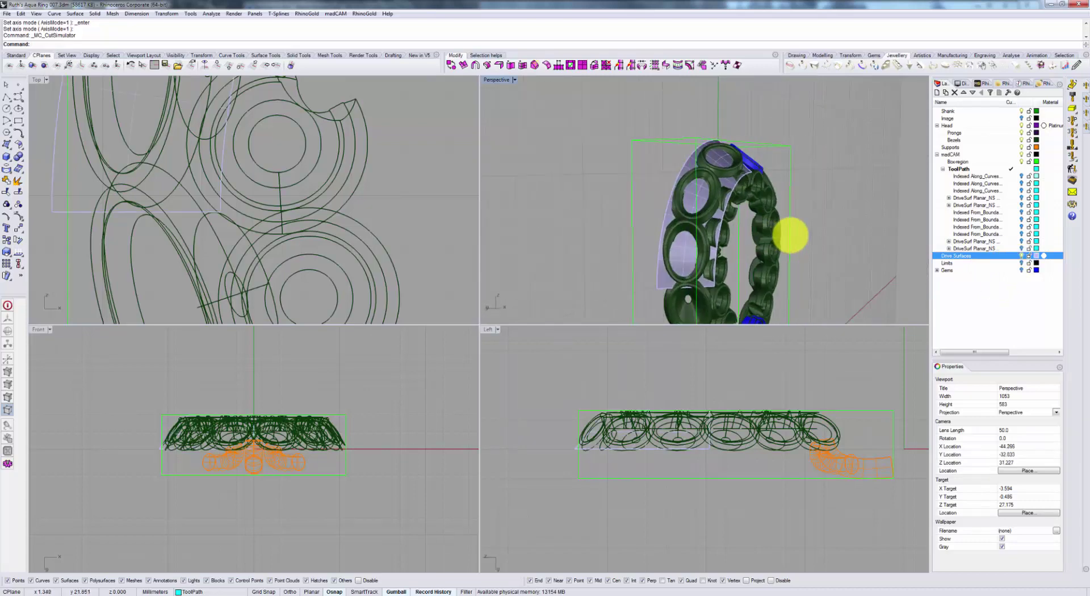
pyautogui.click(681, 267)
pyautogui.moveTo(681, 267); pyautogui.dragTo(738, 259, button='right')
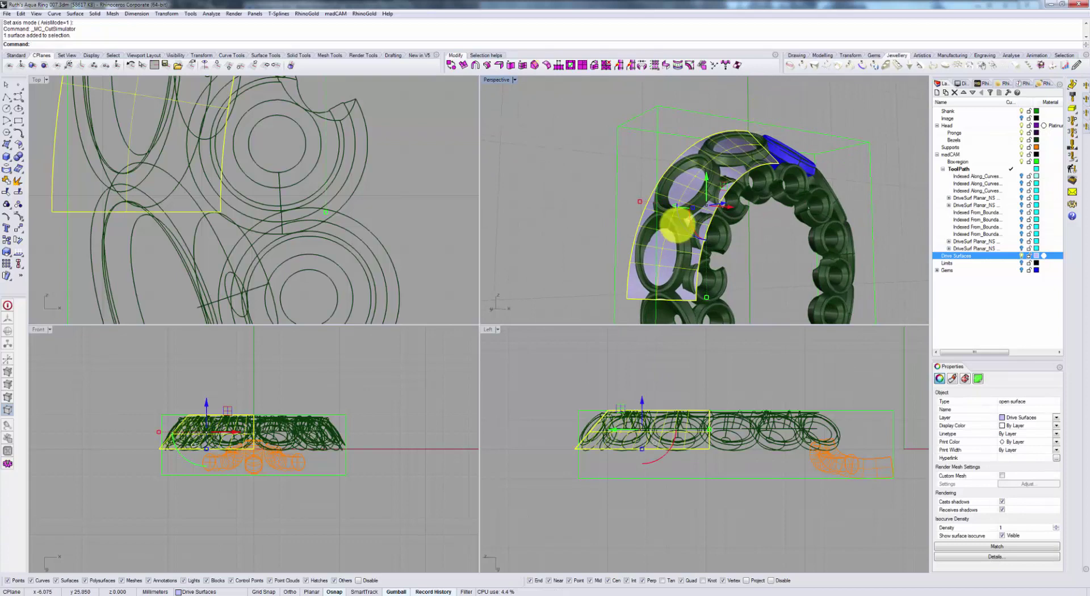
pyautogui.moveTo(676, 226); pyautogui.dragTo(652, 233, button='right')
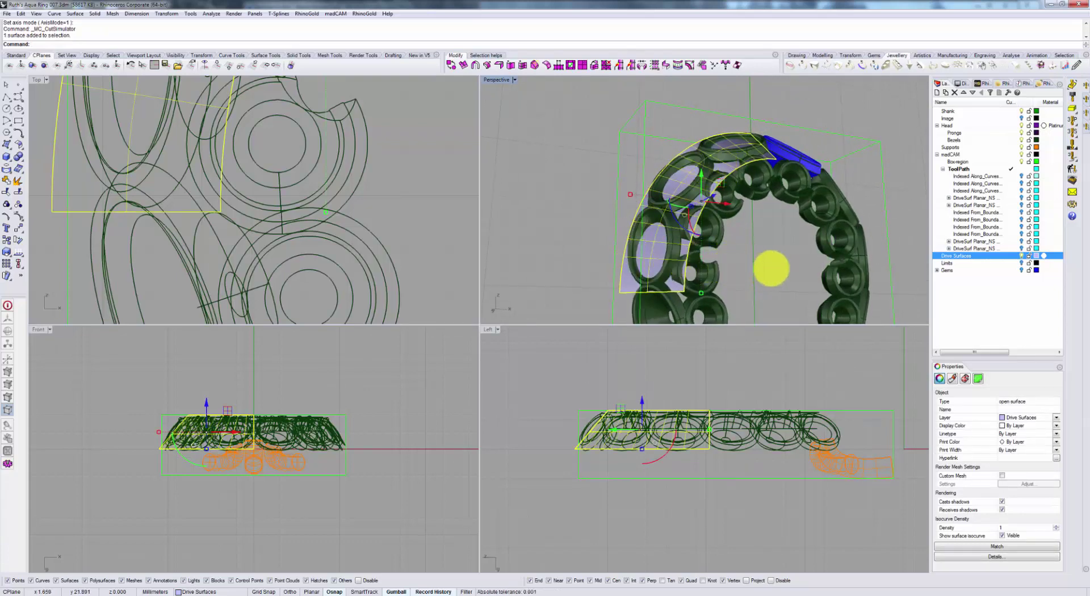
pyautogui.click(738, 261)
pyautogui.moveTo(709, 211); pyautogui.dragTo(623, 241, button='right')
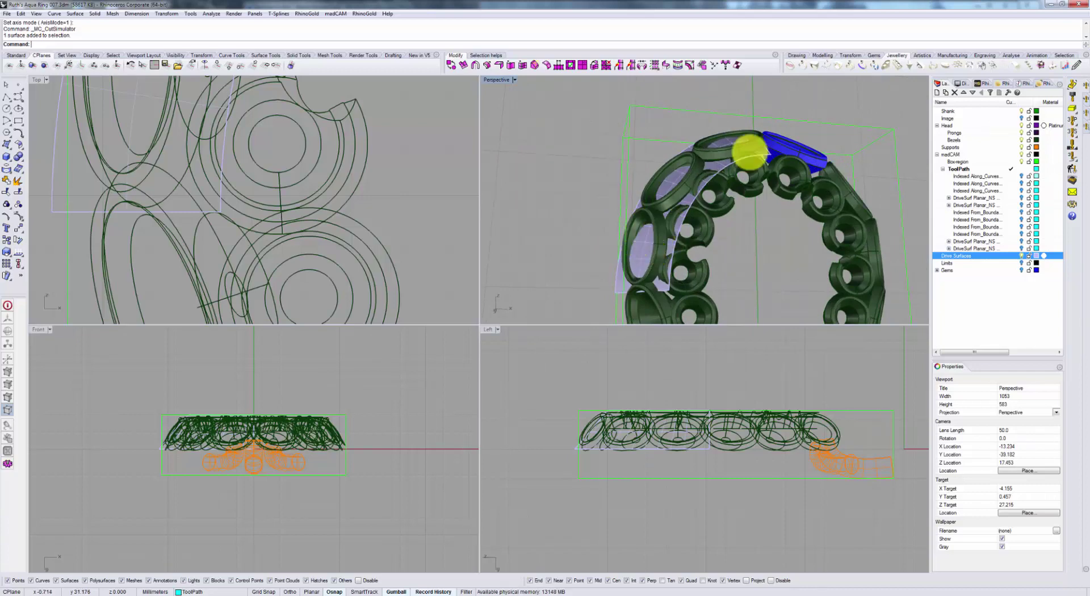
pyautogui.moveTo(688, 230); pyautogui.dragTo(662, 253, button='right')
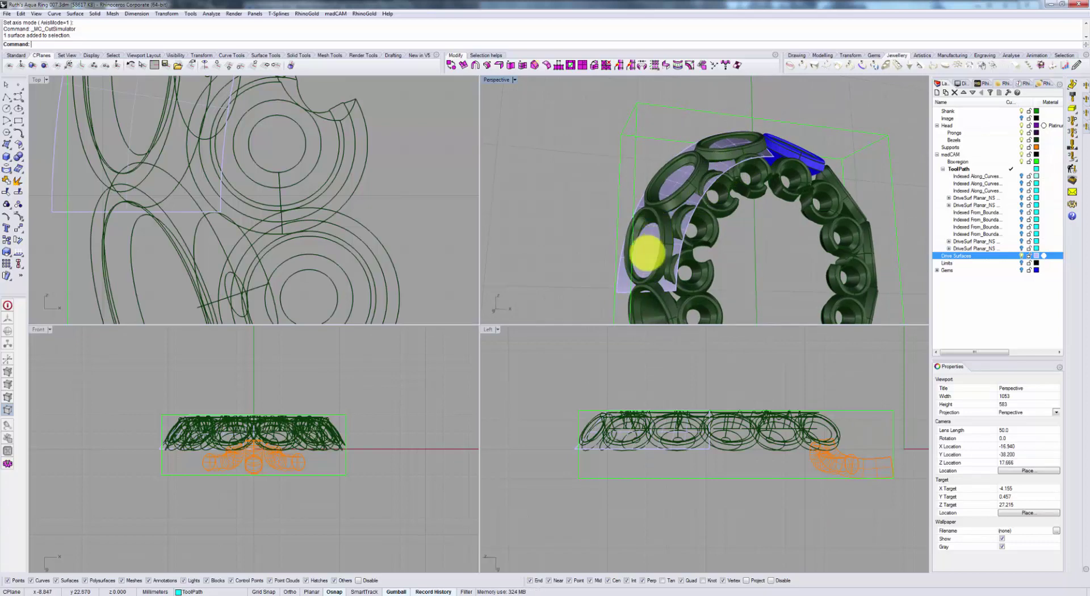
pyautogui.moveTo(647, 253); pyautogui.dragTo(715, 236, button='right')
pyautogui.click(684, 259)
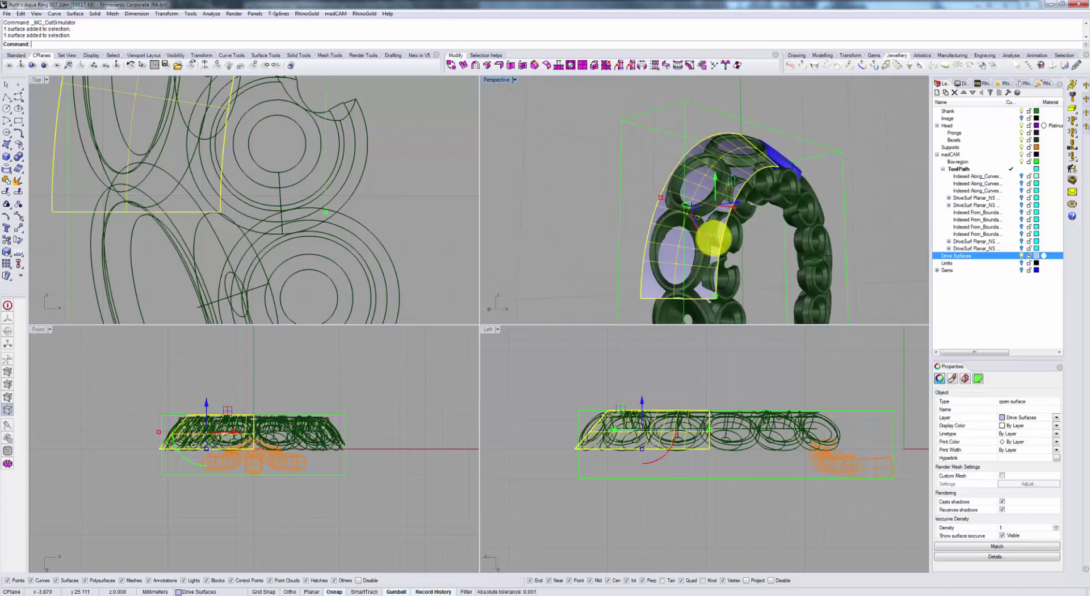
pyautogui.moveTo(608, 231); pyautogui.dragTo(798, 256, button='right')
pyautogui.press('Escape')
pyautogui.click(792, 287)
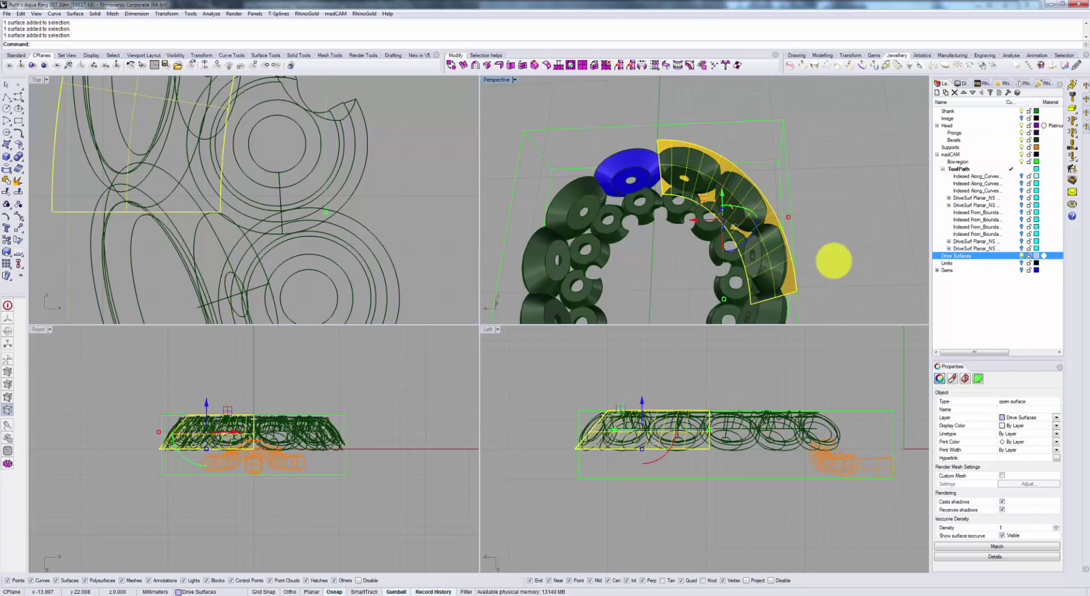
pyautogui.moveTo(768, 268); pyautogui.dragTo(659, 280, button='right')
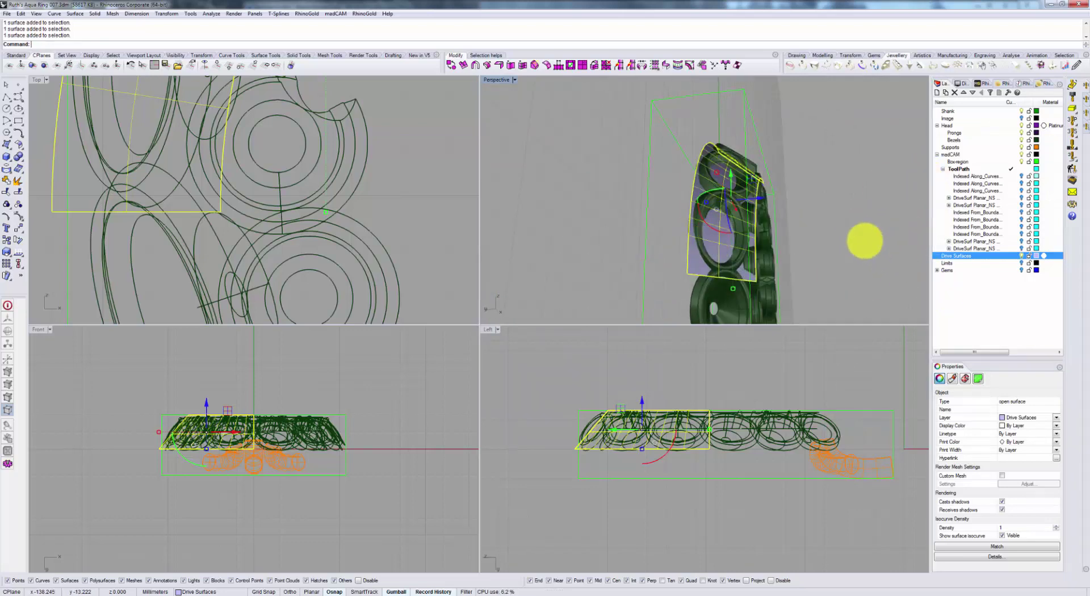
pyautogui.moveTo(853, 228); pyautogui.dragTo(769, 258, button='right')
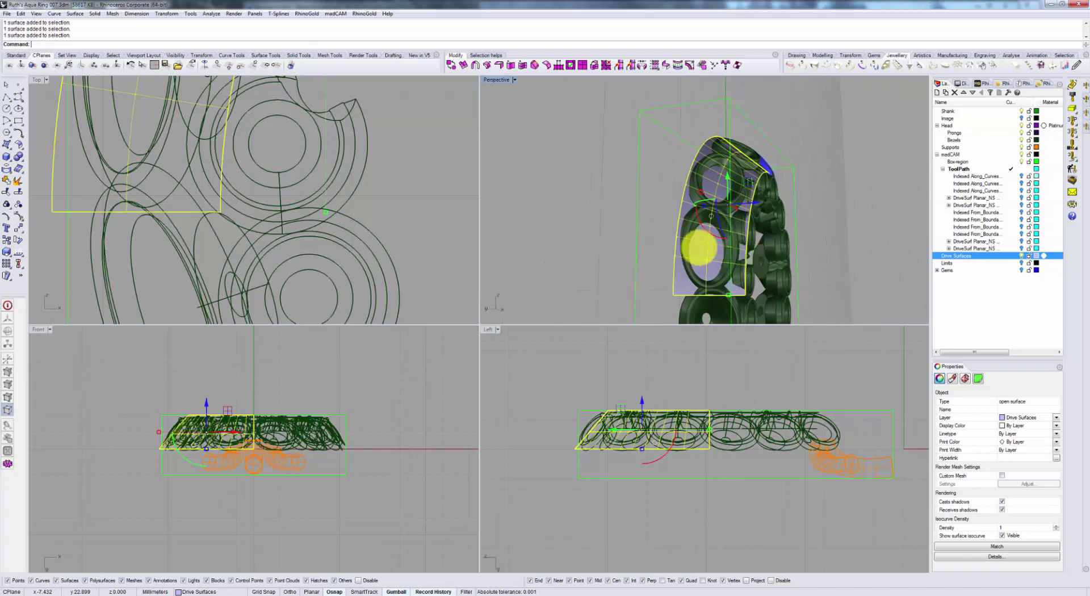
pyautogui.moveTo(699, 244); pyautogui.dragTo(645, 238, button='right')
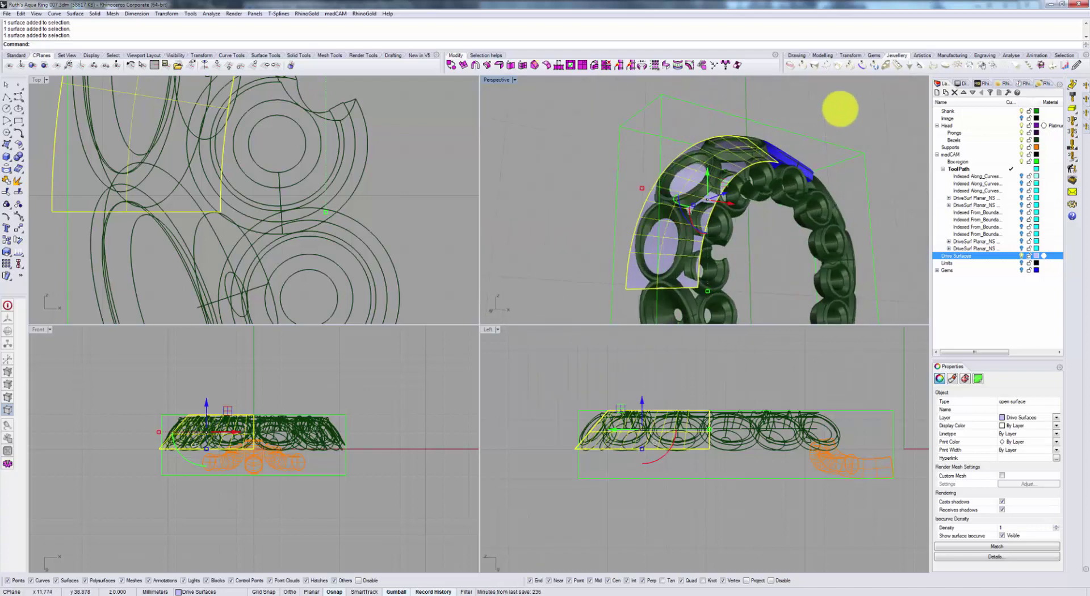
pyautogui.click(840, 107)
pyautogui.moveTo(705, 262); pyautogui.dragTo(679, 241, button='right')
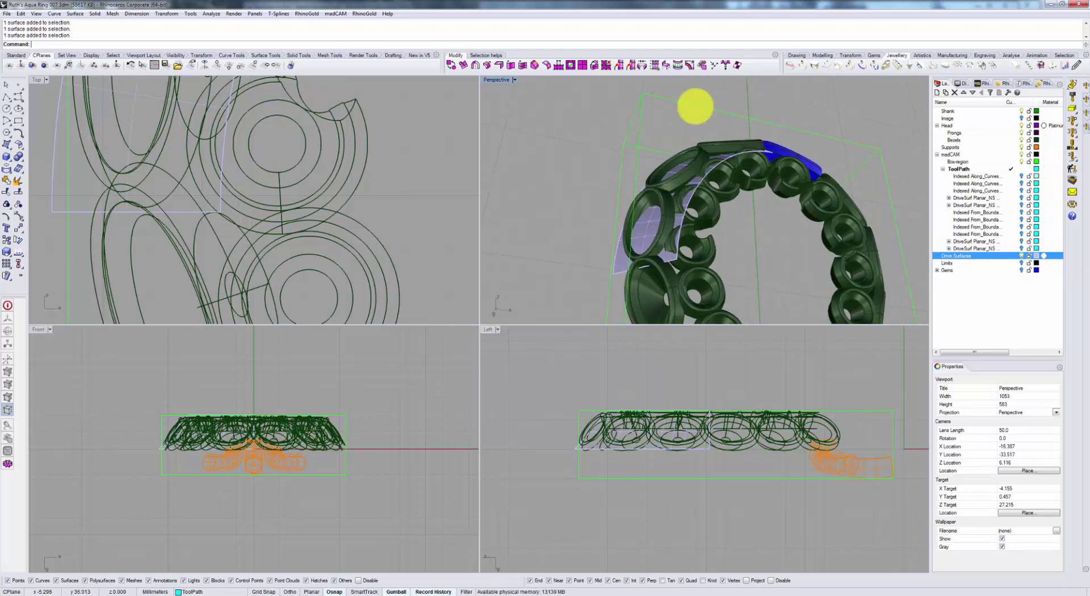
pyautogui.moveTo(709, 197)
pyautogui.mouseDown(button='right')
pyautogui.moveTo(604, 138)
pyautogui.moveTo(499, 158)
pyautogui.moveTo(724, 210)
pyautogui.mouseUp(button='right')
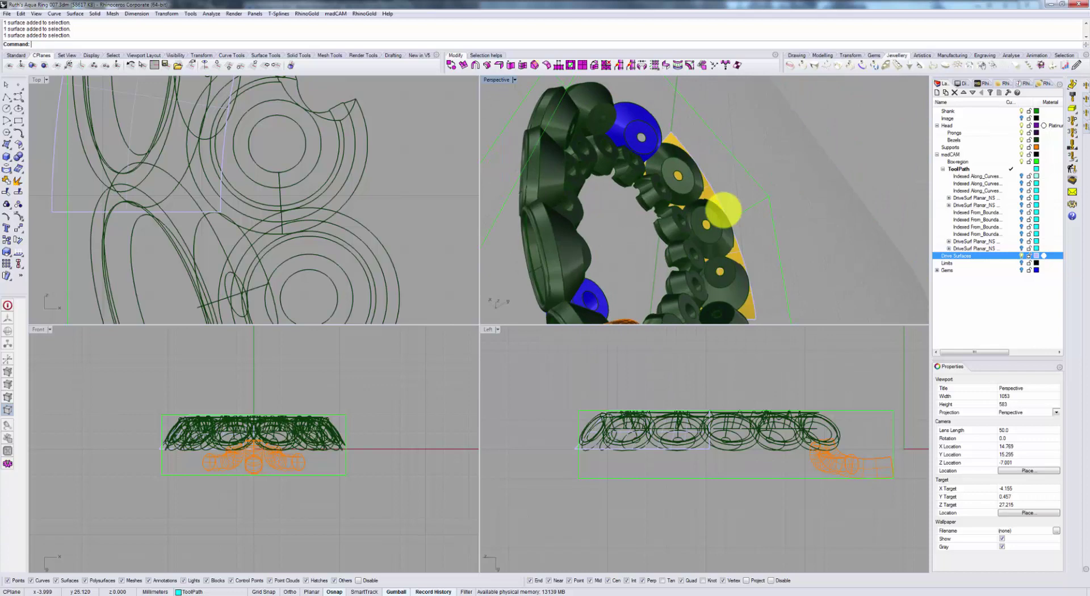
pyautogui.moveTo(662, 182); pyautogui.dragTo(686, 253, button='right')
# - Select the curved surface over the outer bezels as the drive surface and pick its outward direction
pyautogui.click(663, 247)
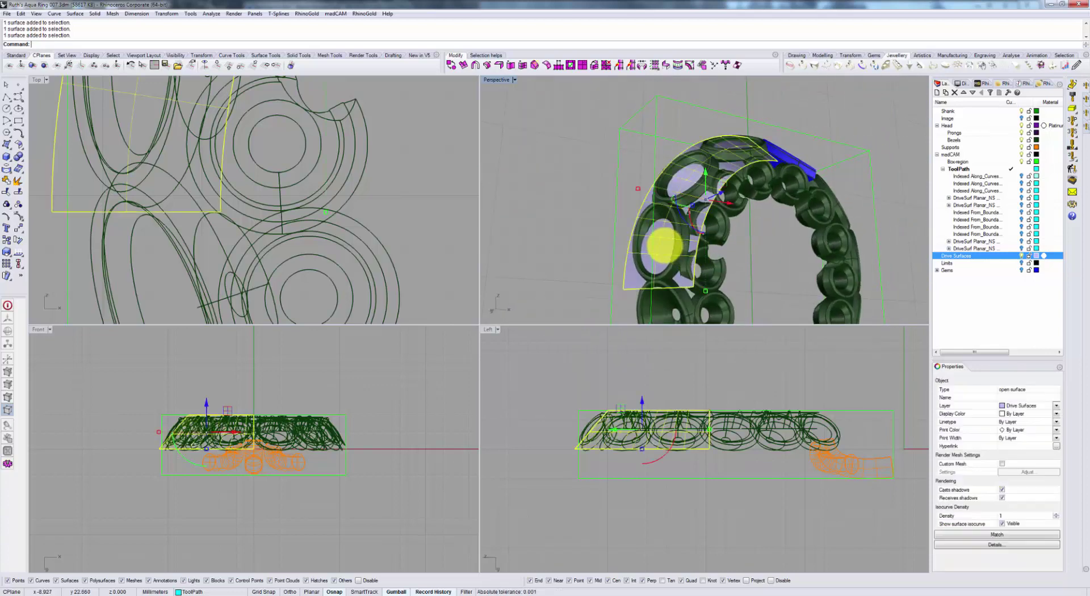
pyautogui.moveTo(757, 225); pyautogui.dragTo(736, 251, button='right')
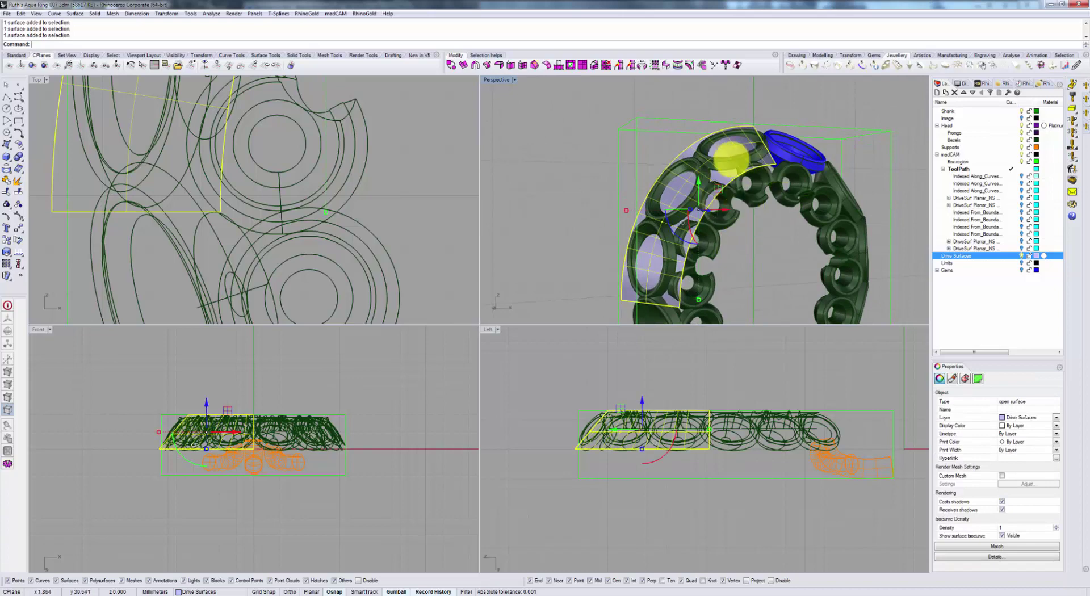
pyautogui.moveTo(752, 202)
pyautogui.mouseDown(button='right')
pyautogui.moveTo(727, 225)
pyautogui.moveTo(756, 194)
pyautogui.moveTo(755, 204)
pyautogui.mouseUp(button='right')
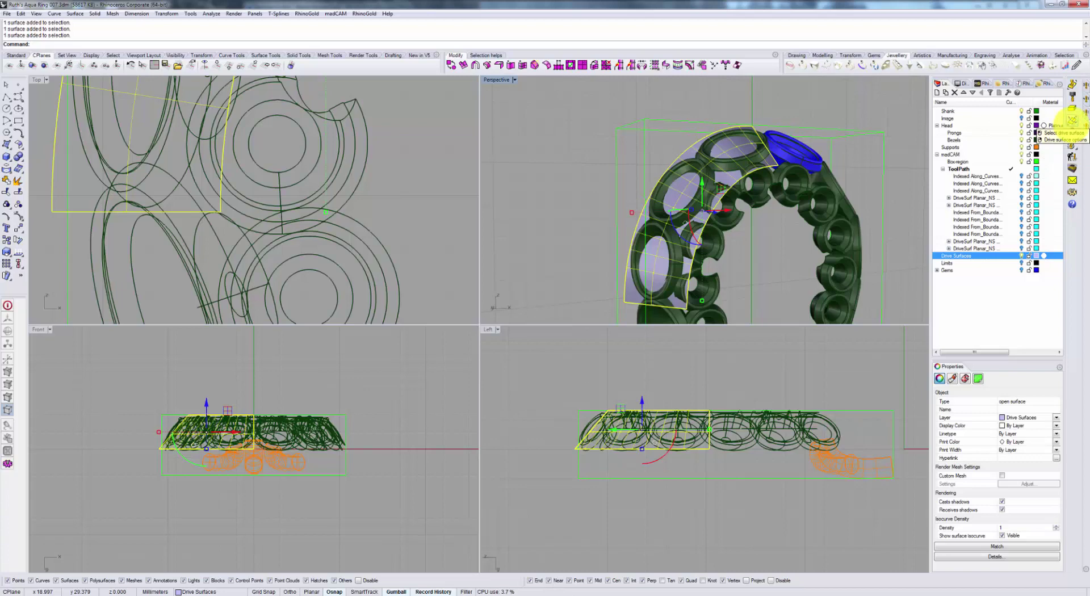
pyautogui.click(1072, 120)
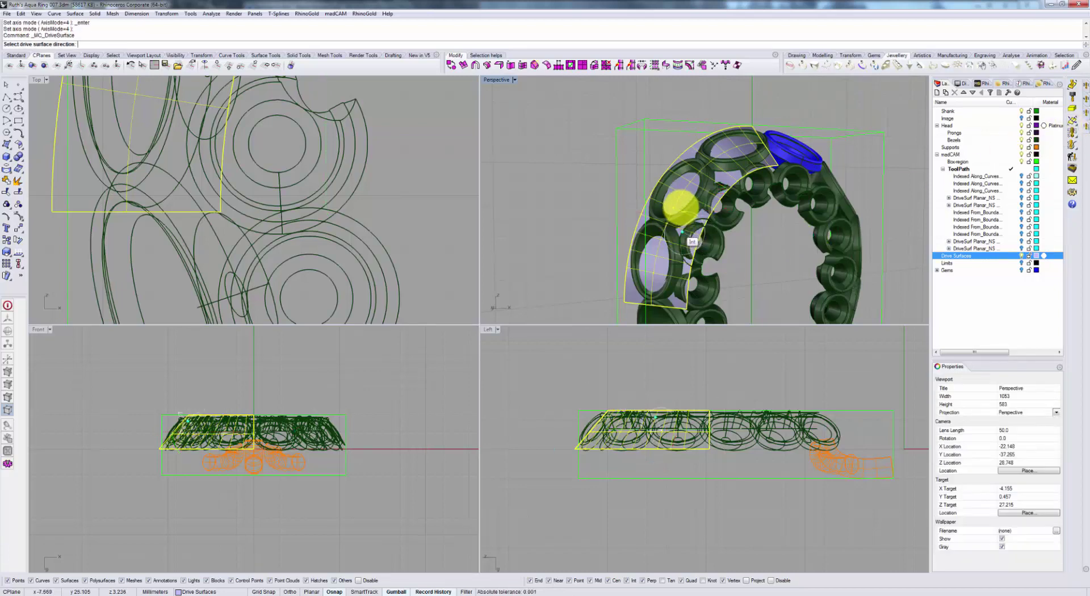
pyautogui.moveTo(686, 194); pyautogui.dragTo(665, 185, button='right')
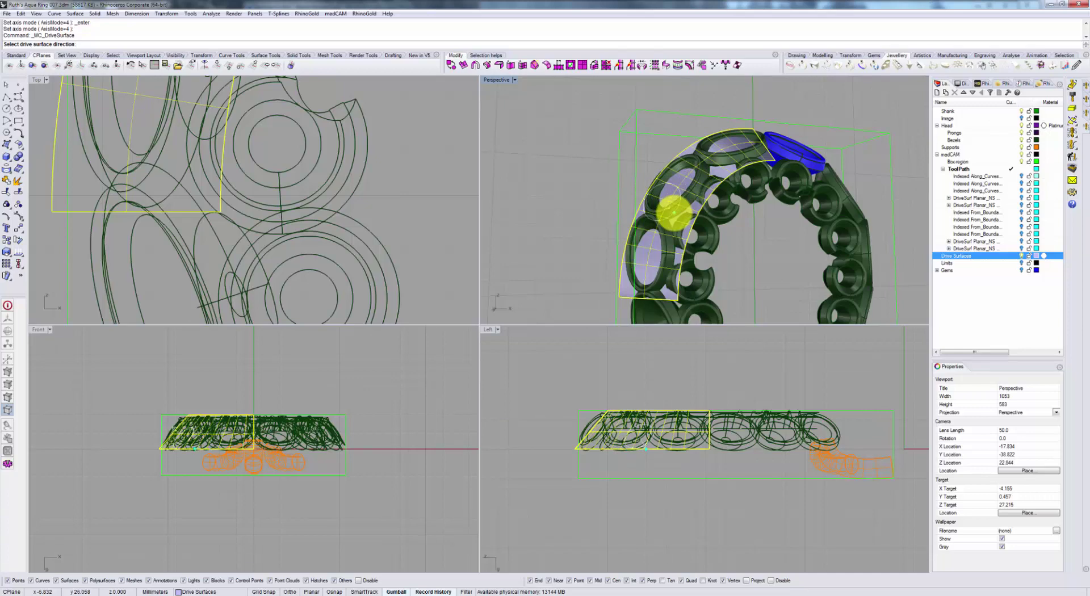
pyautogui.click(673, 212)
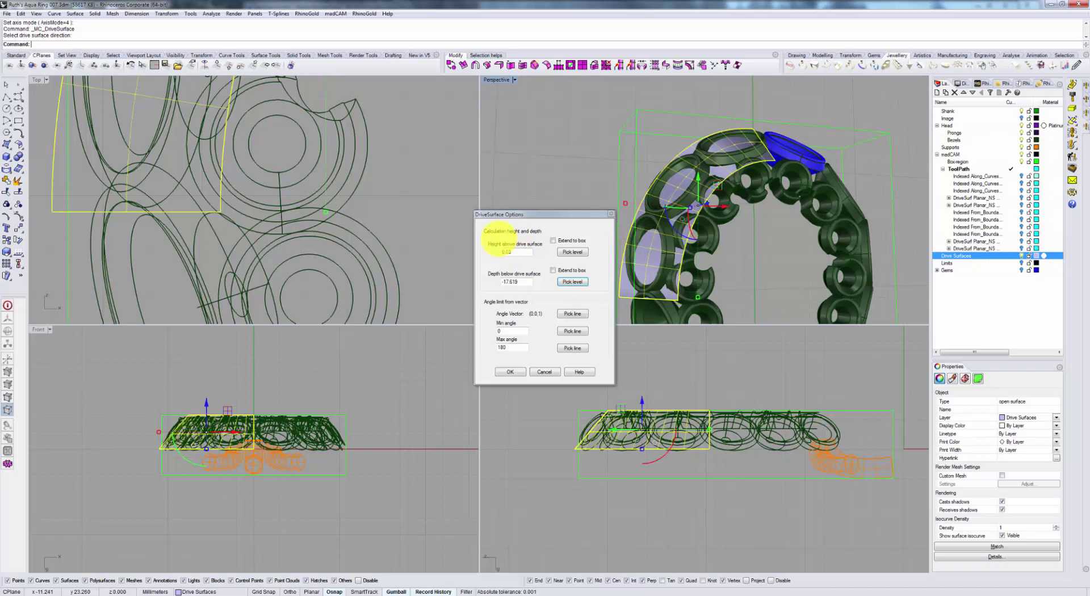
# - Set the drive surface options to height above 2, depth below 2 and maximum angle 135
pyautogui.moveTo(479, 224); pyautogui.dragTo(551, 299)
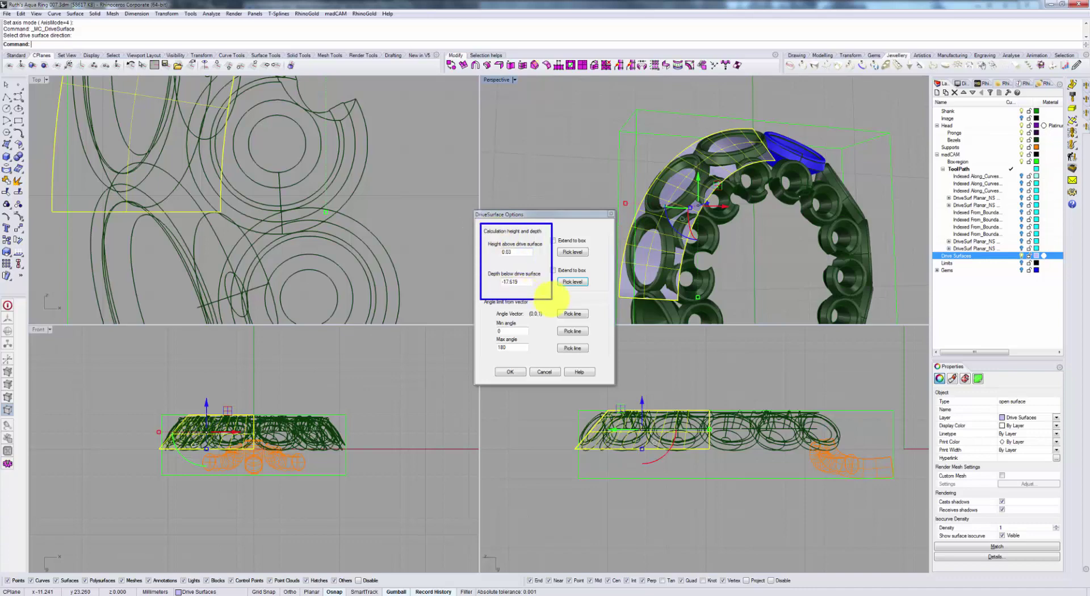
pyautogui.press('Escape')
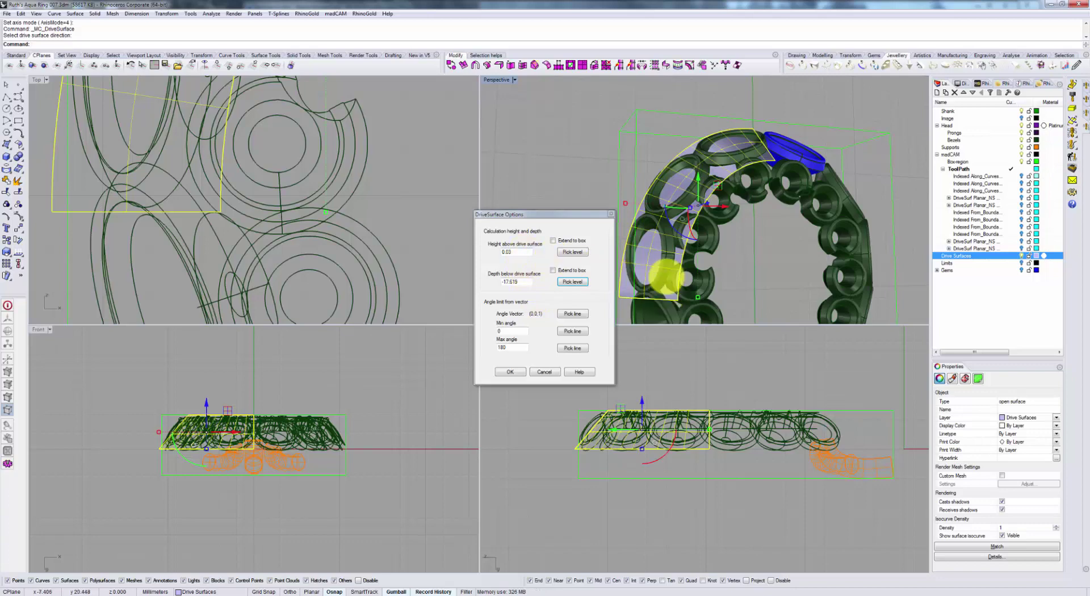
pyautogui.click(519, 256)
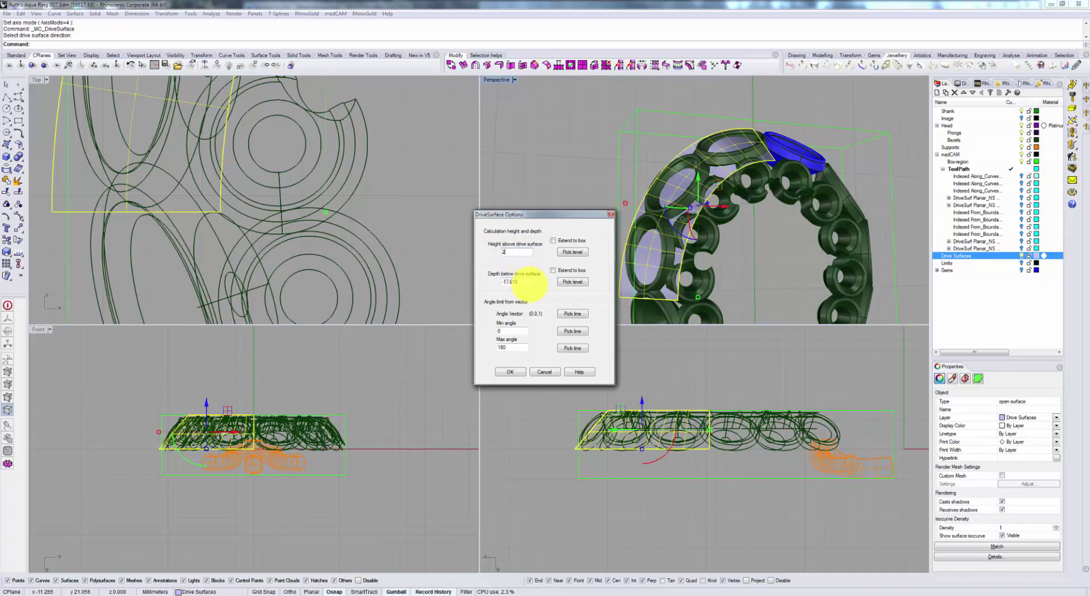
pyautogui.moveTo(528, 282); pyautogui.dragTo(494, 278)
pyautogui.doubleClick(513, 347)
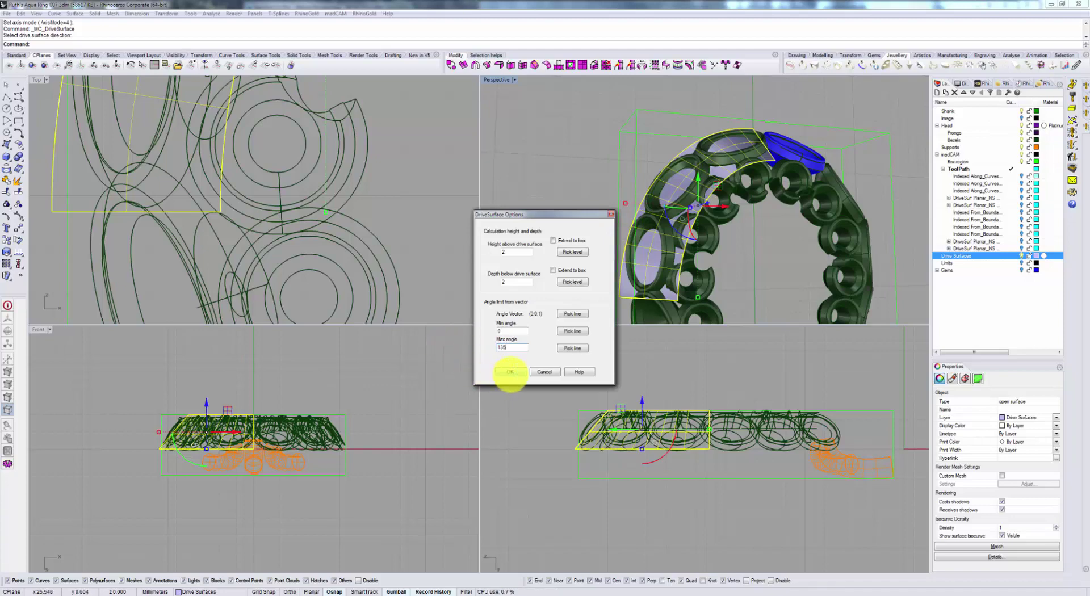
pyautogui.click(510, 372)
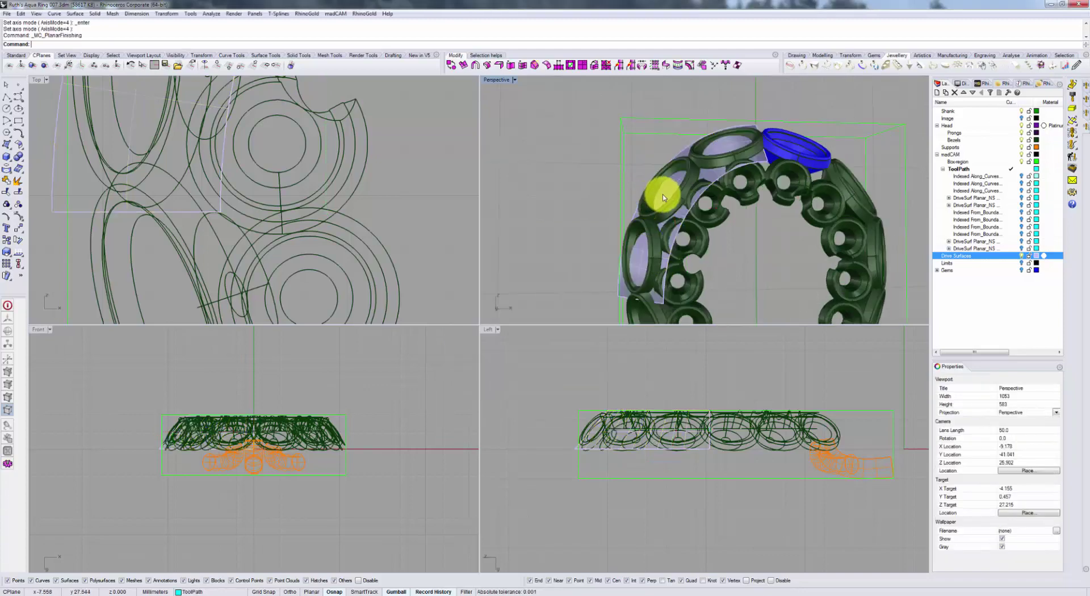
# - Hide the Drive Surfaces layer and calculate a simultaneous 5-axis planar finishing toolpath parallel to Y, joined with Lines
pyautogui.click(1022, 256)
pyautogui.moveTo(735, 239); pyautogui.dragTo(742, 241, button='right')
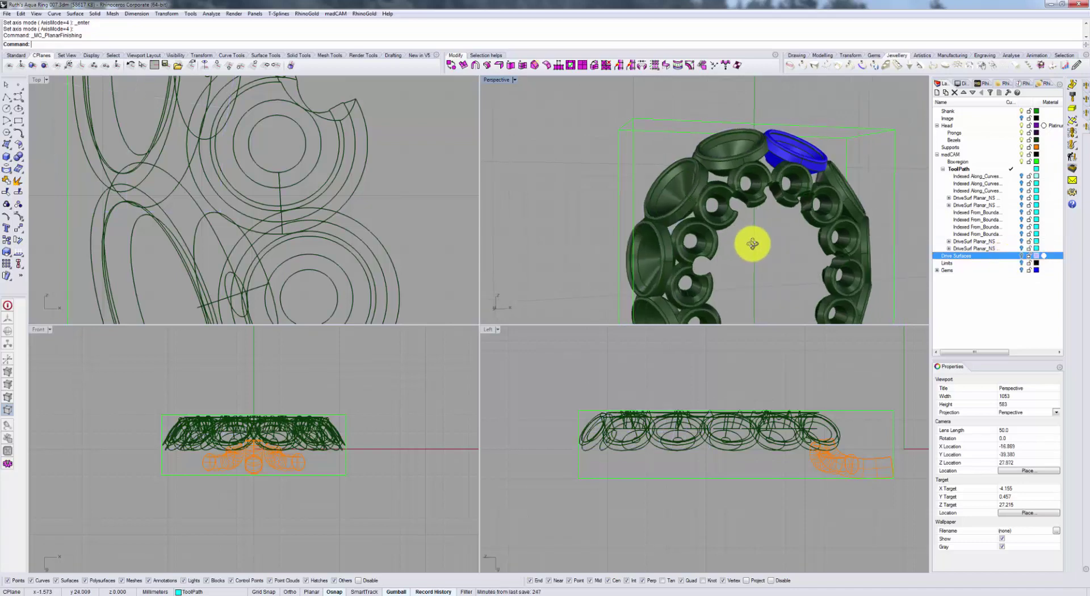
pyautogui.click(1073, 135)
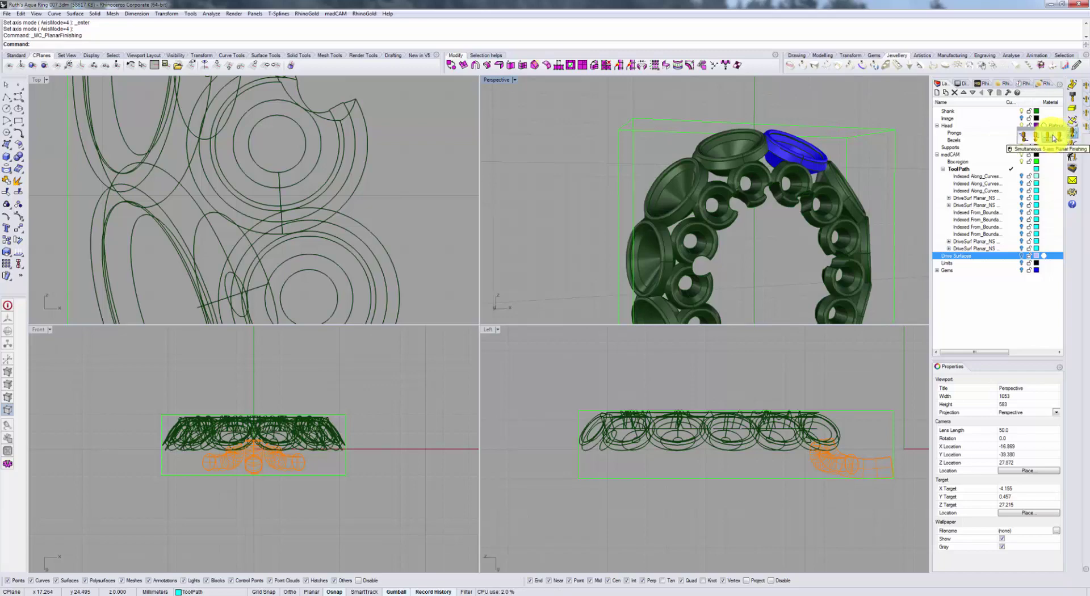
pyautogui.click(1054, 137)
pyautogui.moveTo(562, 173); pyautogui.dragTo(648, 167)
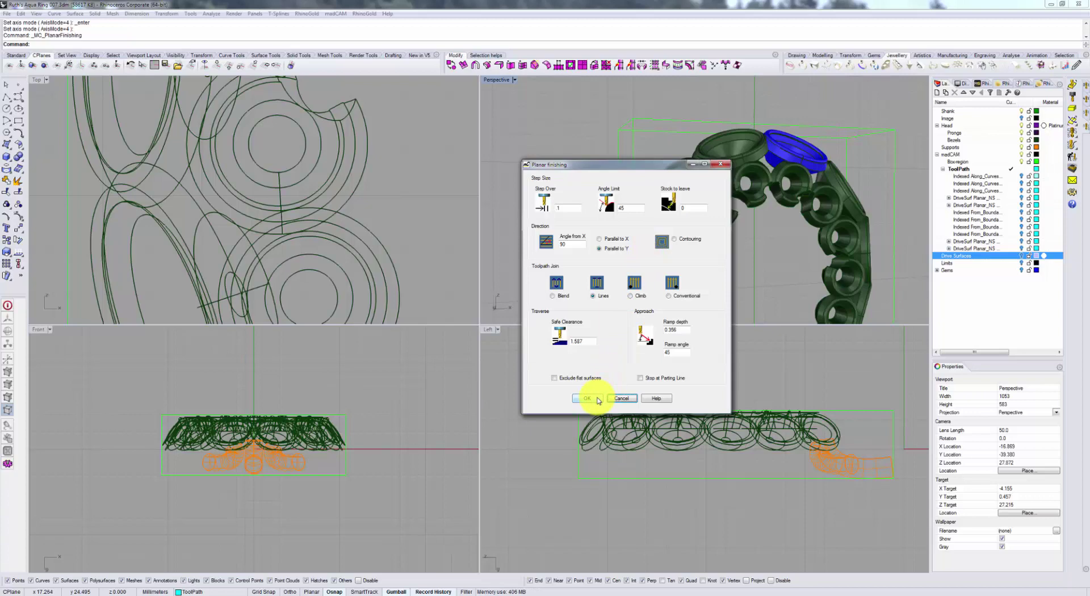
pyautogui.click(588, 399)
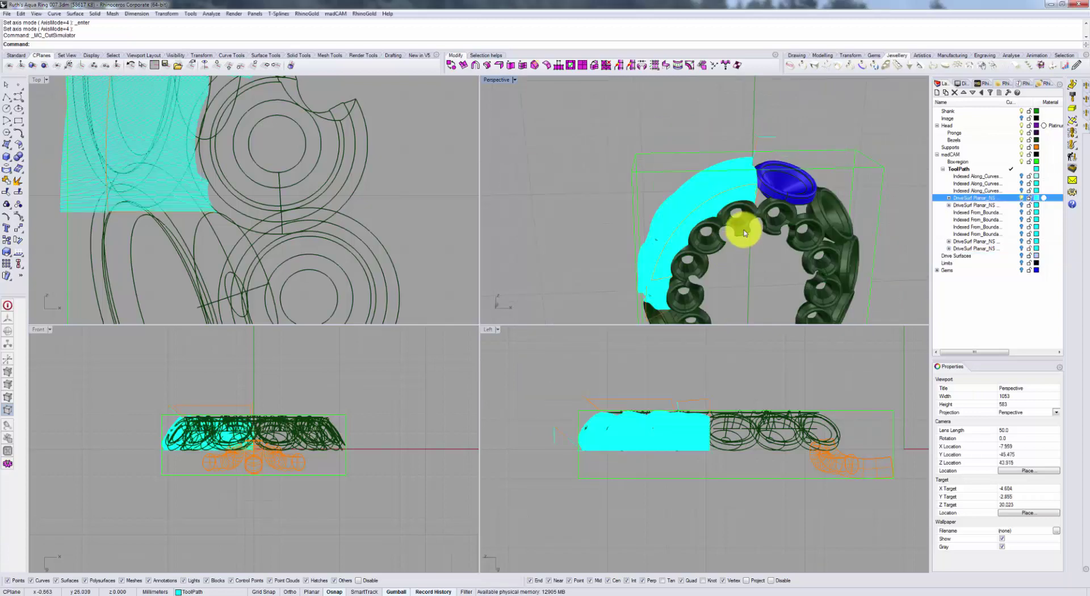
# - Examine the new planar finishing toolpath up close inside the bezels, at its lower boundary and along its upper edge
pyautogui.moveTo(737, 219); pyautogui.dragTo(751, 165, button='right')
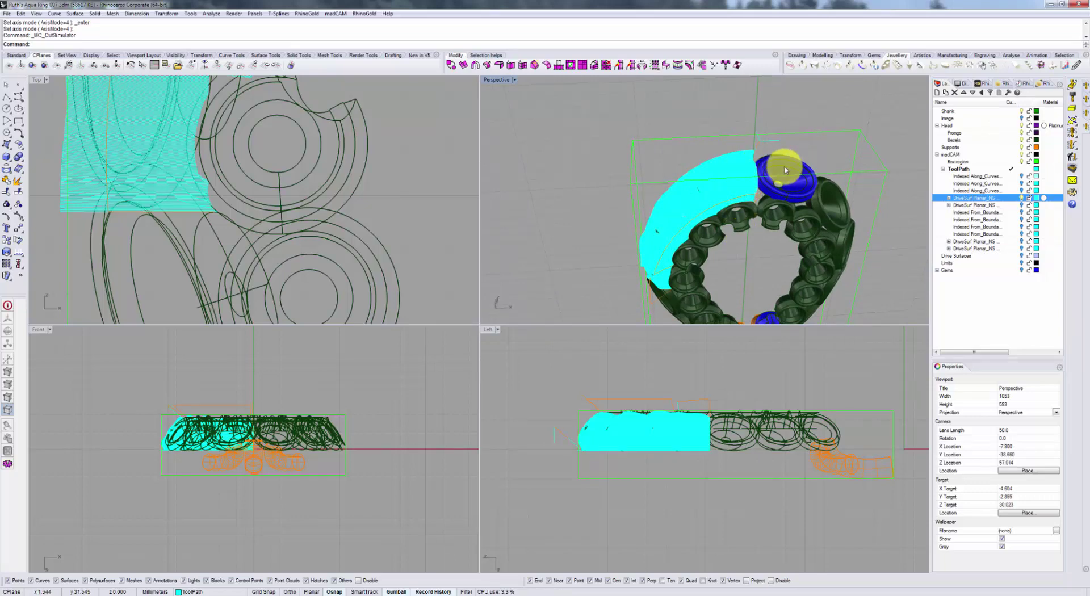
pyautogui.scroll(5, 747, 164)
pyautogui.scroll(2, 755, 162)
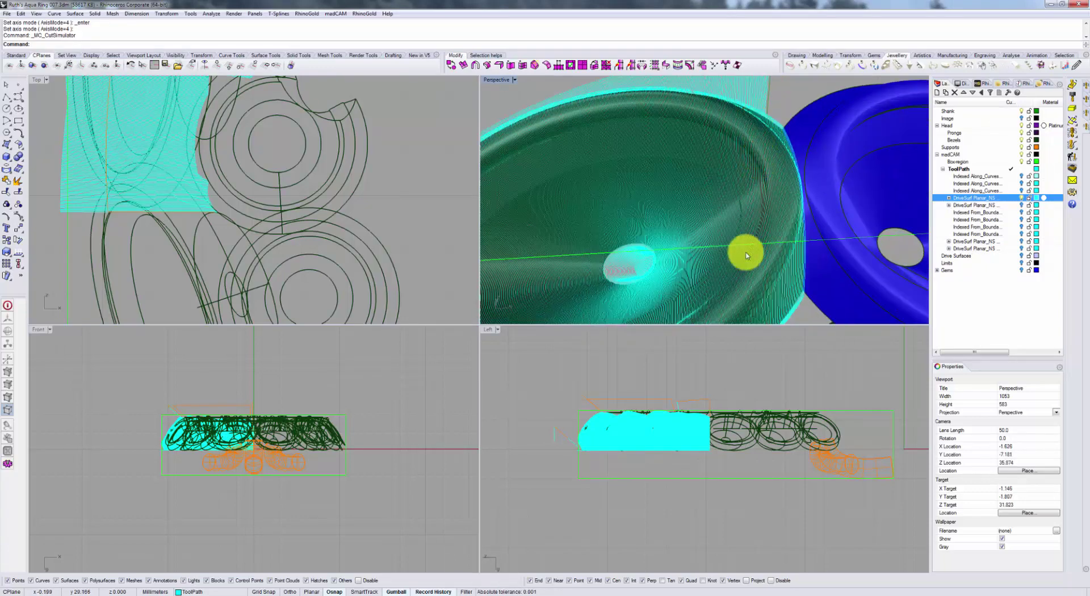
pyautogui.scroll(-4, 688, 198)
pyautogui.scroll(-3, 602, 239)
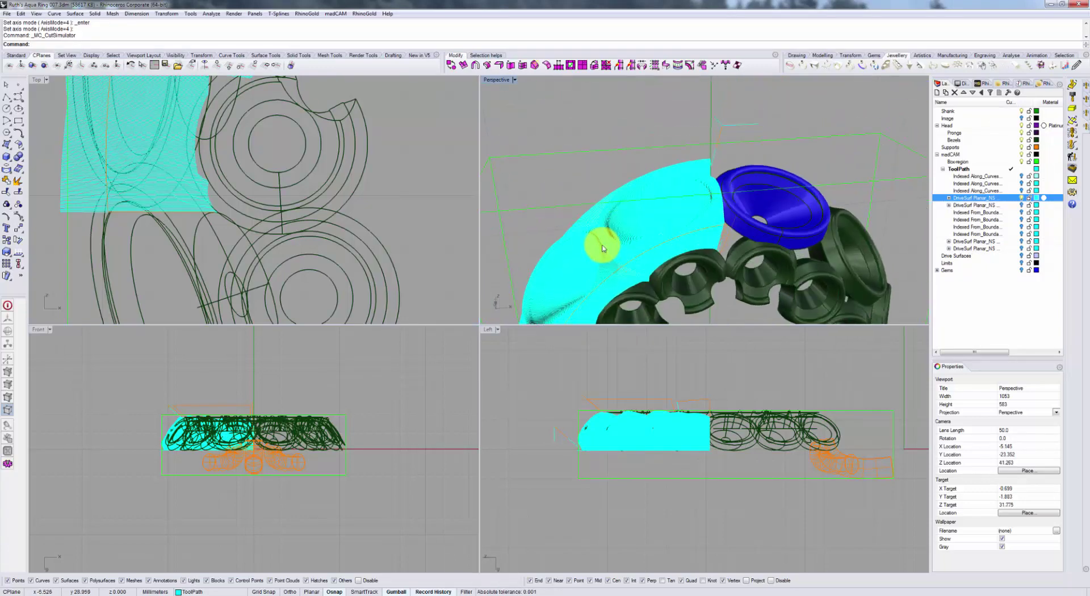
pyautogui.moveTo(602, 238); pyautogui.dragTo(645, 262, button='right')
pyautogui.scroll(4, 645, 262)
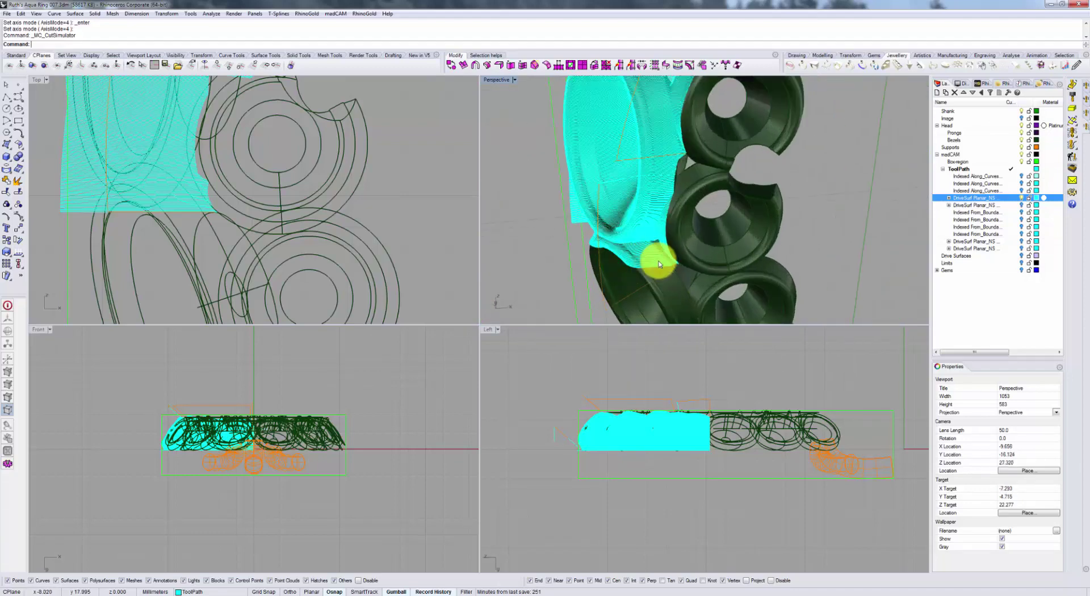
pyautogui.scroll(1, 763, 200)
pyautogui.moveTo(763, 200); pyautogui.dragTo(829, 201, button='right')
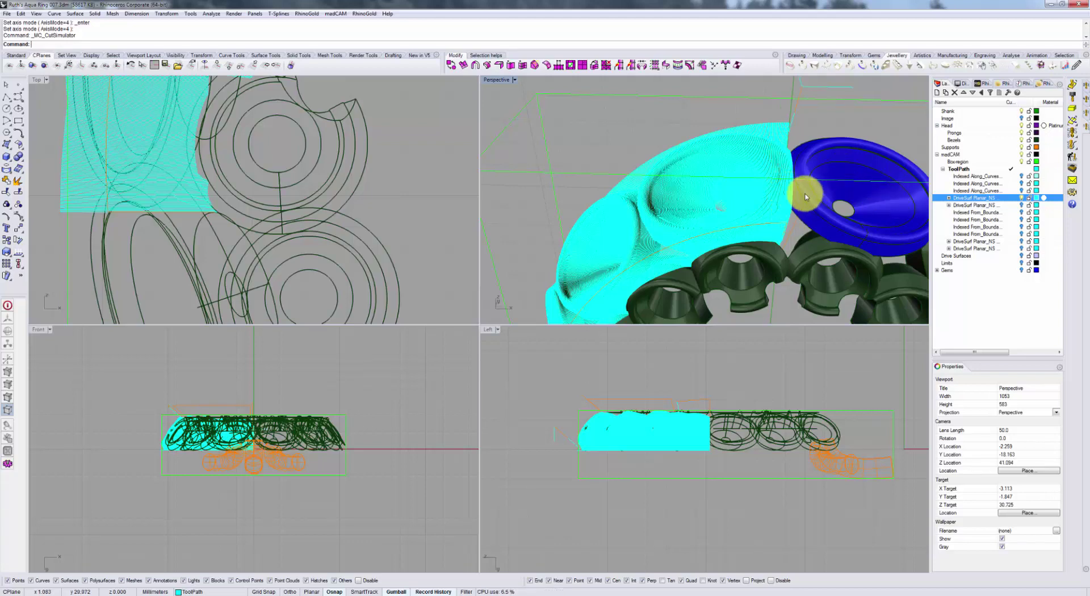
pyautogui.scroll(-5, 778, 136)
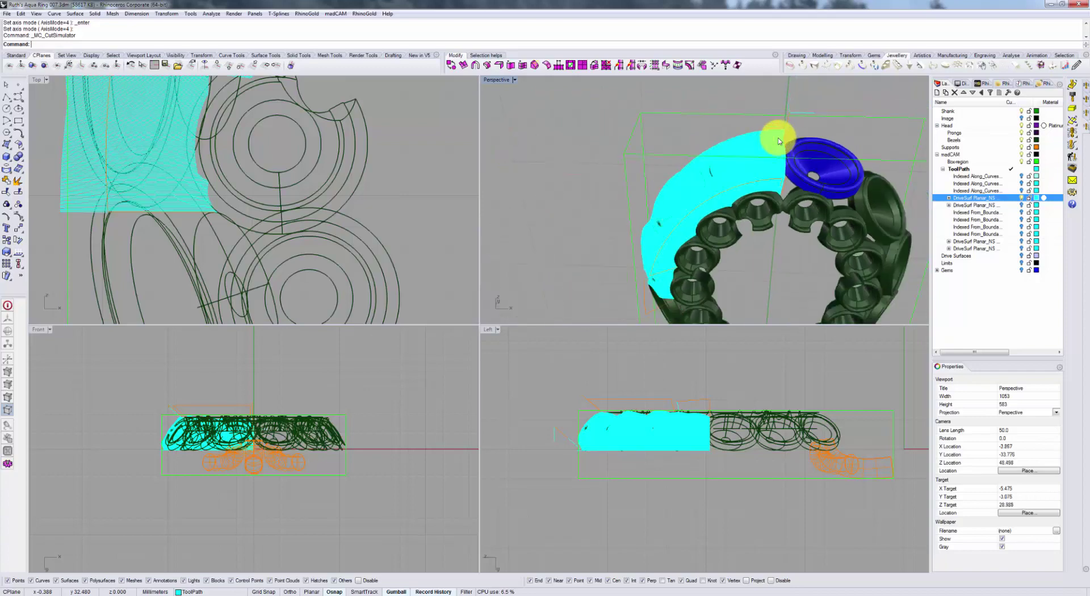
pyautogui.scroll(5, 779, 137)
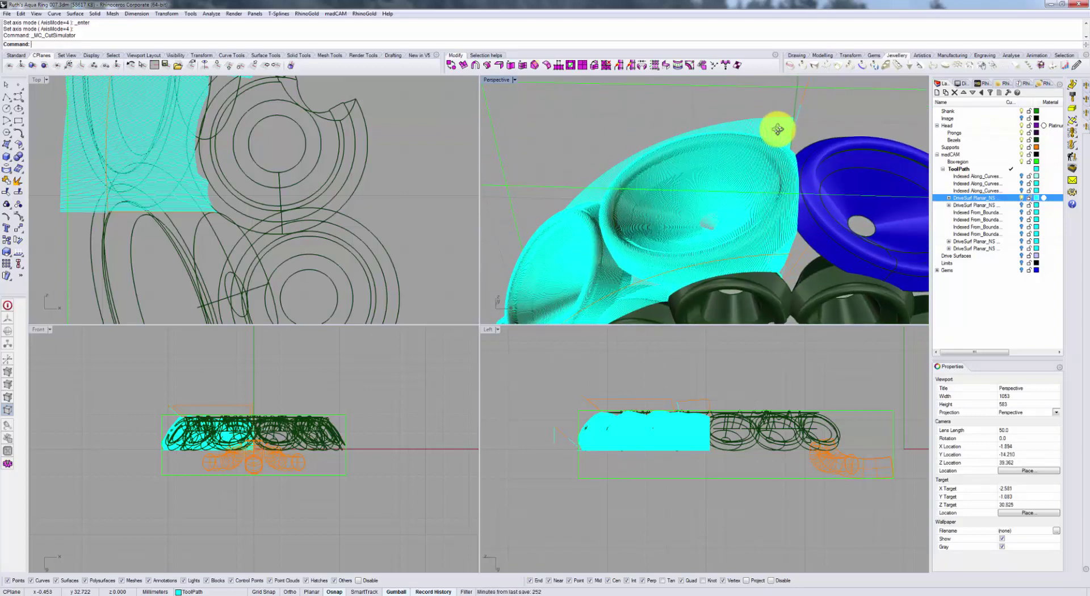
# - Show the Drive Surfaces layer and inspect the curved drive surface's normals against the toolpath with the Dir command
pyautogui.click(1022, 256)
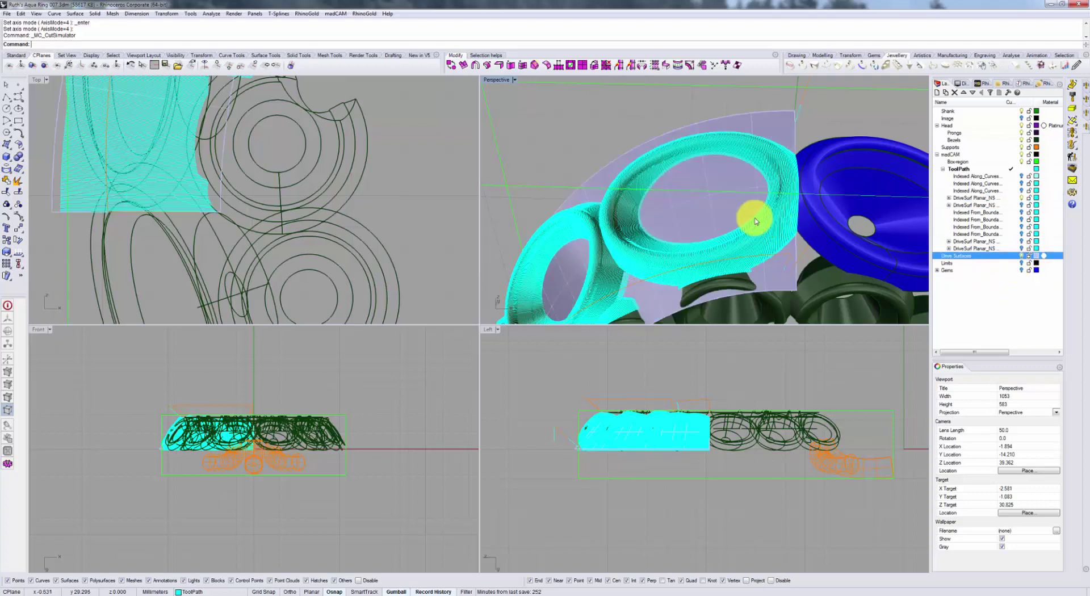
pyautogui.scroll(-2, 761, 188)
pyautogui.click(735, 195)
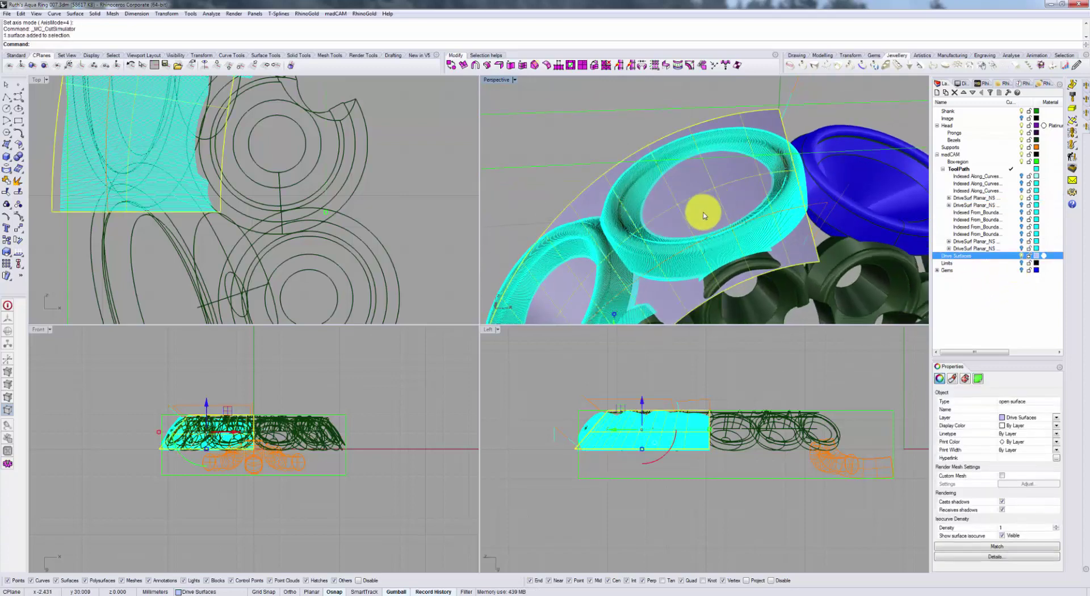
pyautogui.keyDown('shift'); pyautogui.moveTo(703, 212); pyautogui.dragTo(802, 167, button='right'); pyautogui.keyUp('shift')
pyautogui.scroll(-5, 771, 136)
pyautogui.scroll(5, 754, 142)
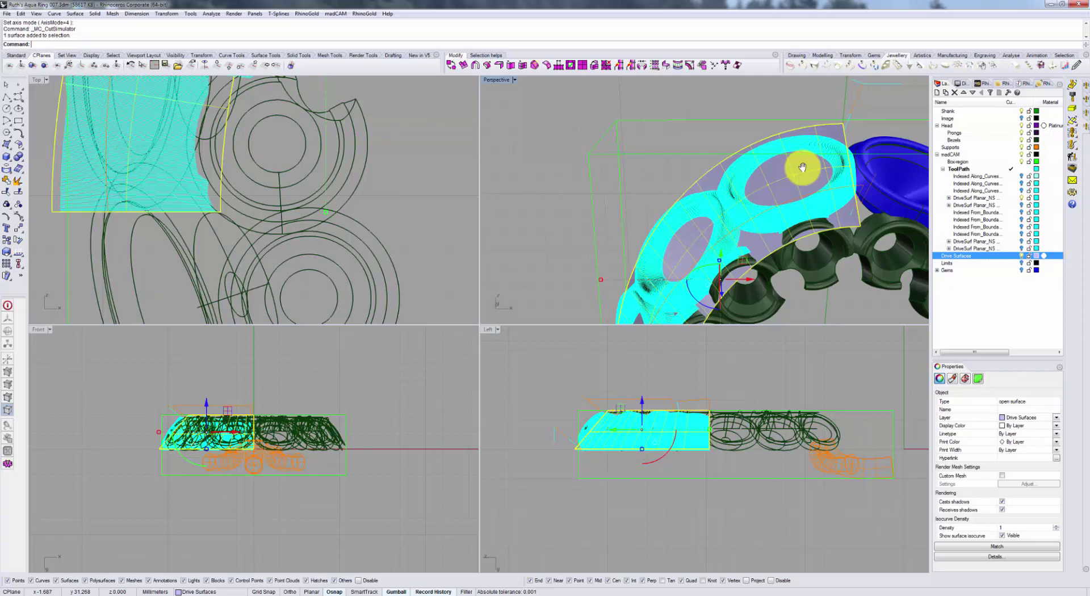
pyautogui.press('Return')
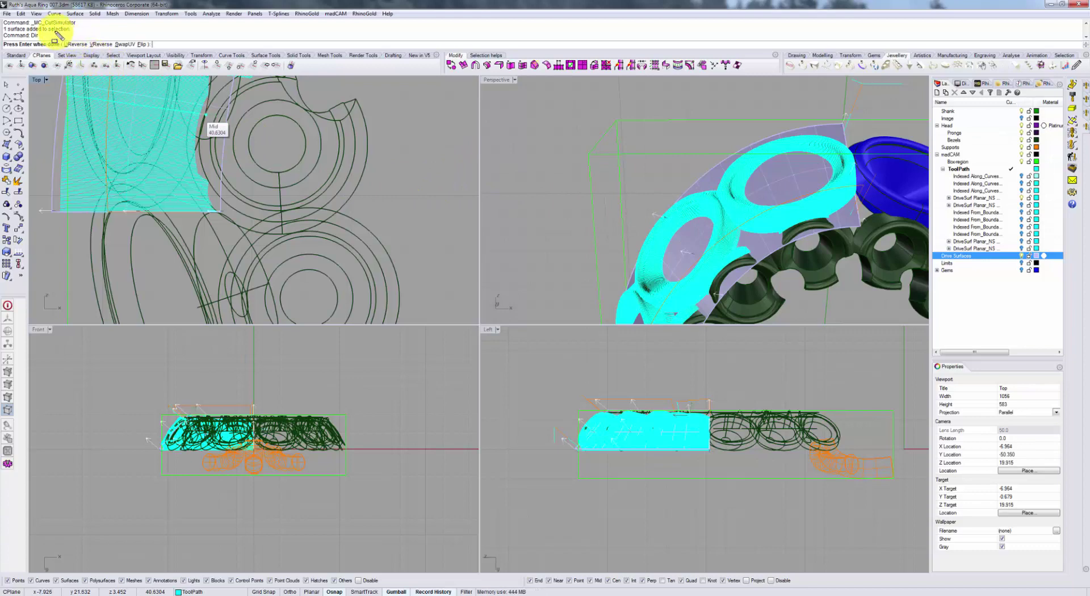
pyautogui.moveTo(55, 31); pyautogui.dragTo(141, 48)
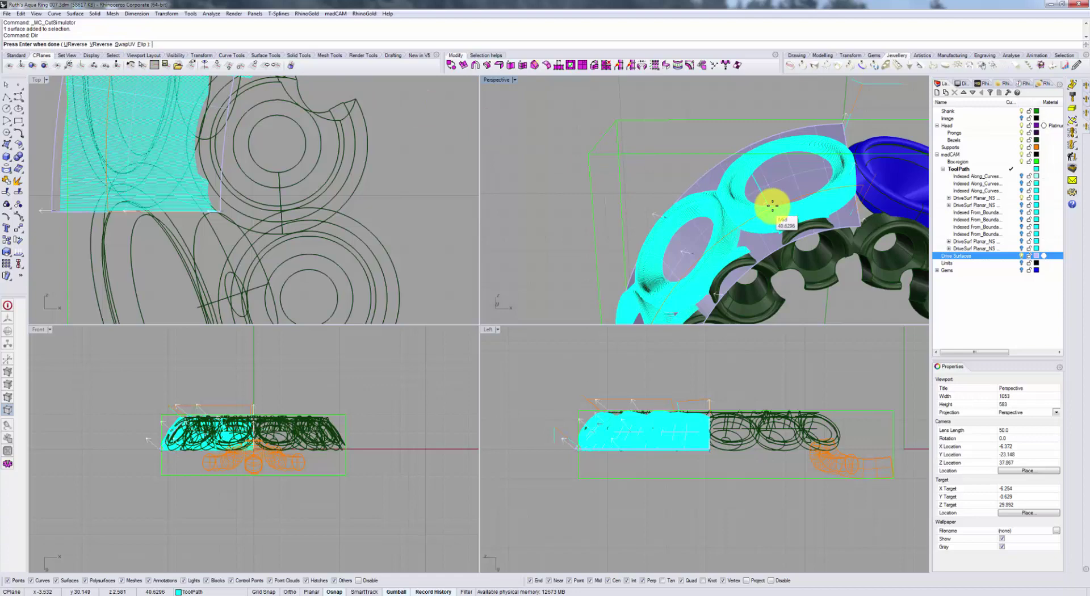
pyautogui.scroll(-3, 813, 192)
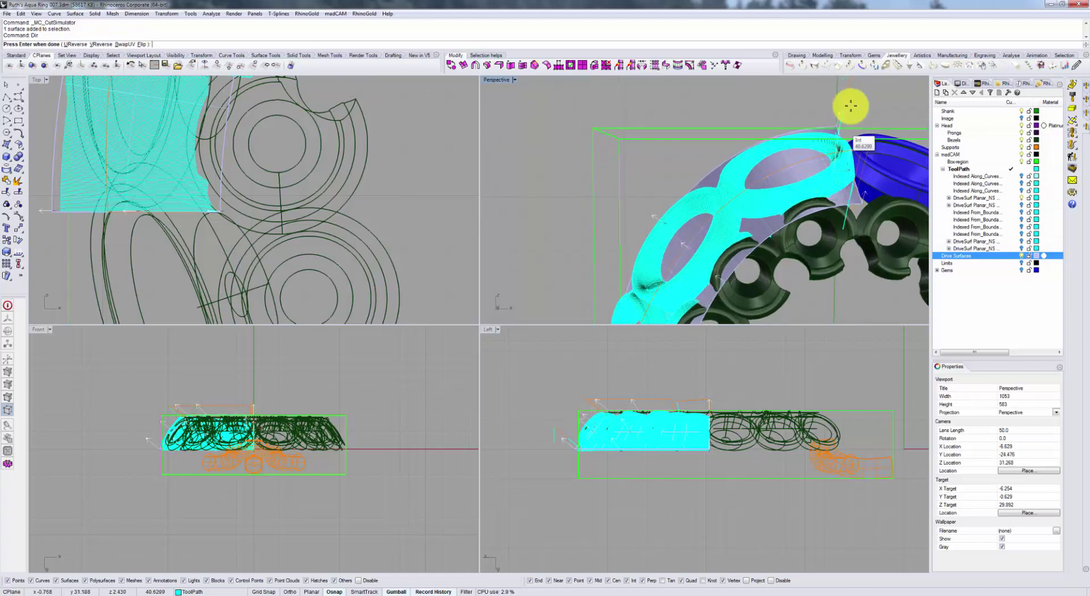
pyautogui.scroll(-2, 852, 112)
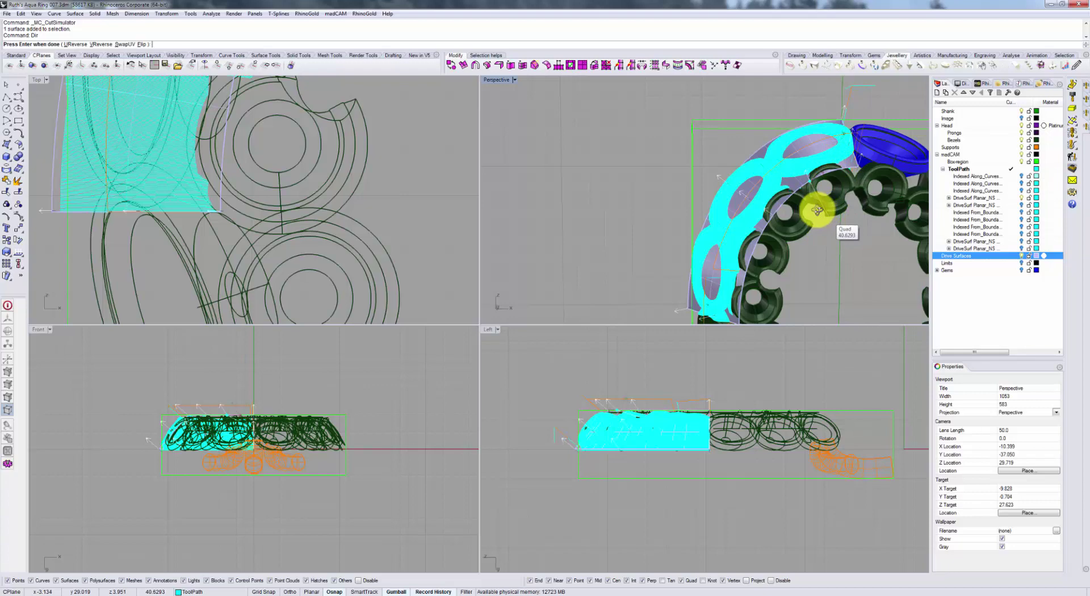
pyautogui.moveTo(817, 210)
pyautogui.mouseDown(button='right')
pyautogui.moveTo(769, 224)
pyautogui.moveTo(819, 221)
pyautogui.moveTo(810, 188)
pyautogui.moveTo(757, 182)
pyautogui.moveTo(793, 193)
pyautogui.moveTo(823, 178)
pyautogui.moveTo(793, 199)
pyautogui.moveTo(720, 163)
pyautogui.moveTo(684, 183)
pyautogui.moveTo(722, 165)
pyautogui.moveTo(788, 280)
pyautogui.moveTo(812, 214)
pyautogui.mouseUp(button='right')
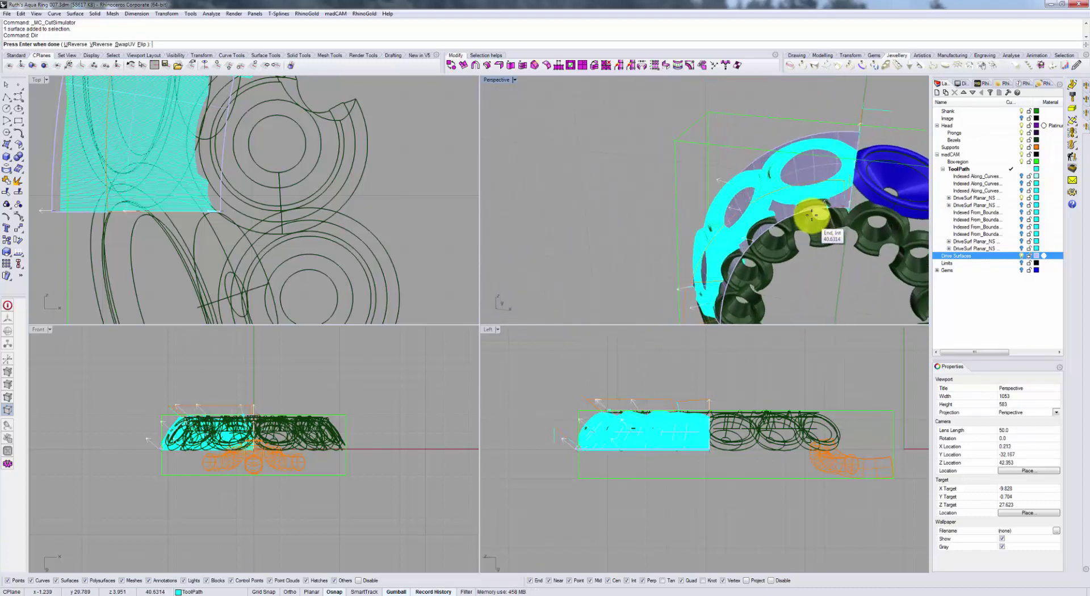
pyautogui.rightClick(835, 163)
pyautogui.moveTo(820, 163); pyautogui.dragTo(773, 195, button='right')
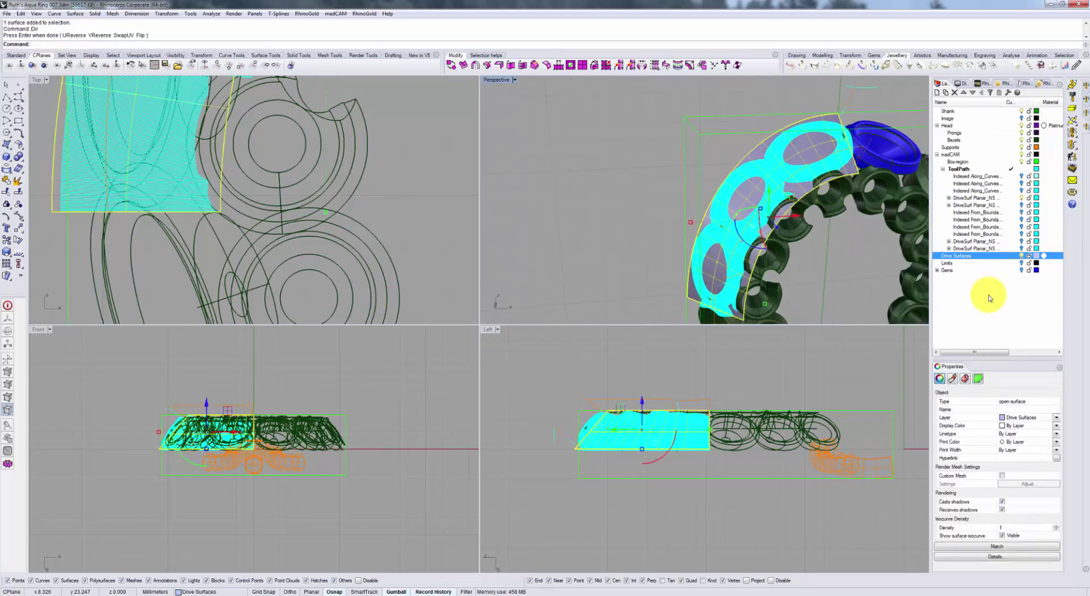
# - Deselect the drive surface and hide the Drive Surfaces layer again
pyautogui.press('Escape')
pyautogui.moveTo(893, 224); pyautogui.dragTo(749, 218, button='right')
pyautogui.moveTo(761, 175)
pyautogui.mouseDown(button='right')
pyautogui.moveTo(755, 160)
pyautogui.moveTo(762, 169)
pyautogui.mouseUp(button='right')
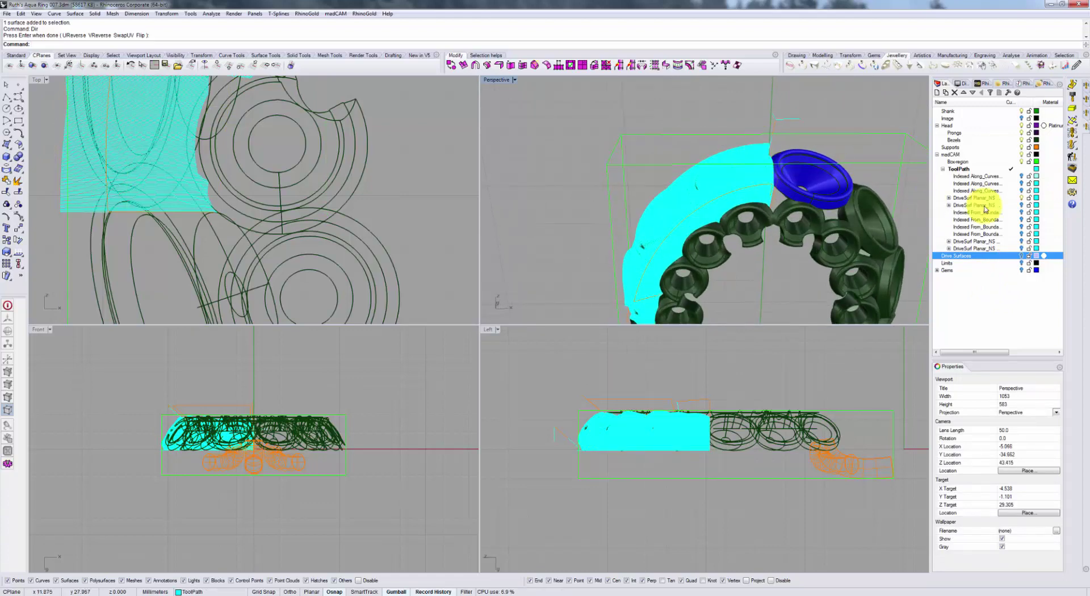
# - Open the cut simulator, frame the whole machine with the ring, and play the 5-axis toolpath simulation
pyautogui.click(1072, 172)
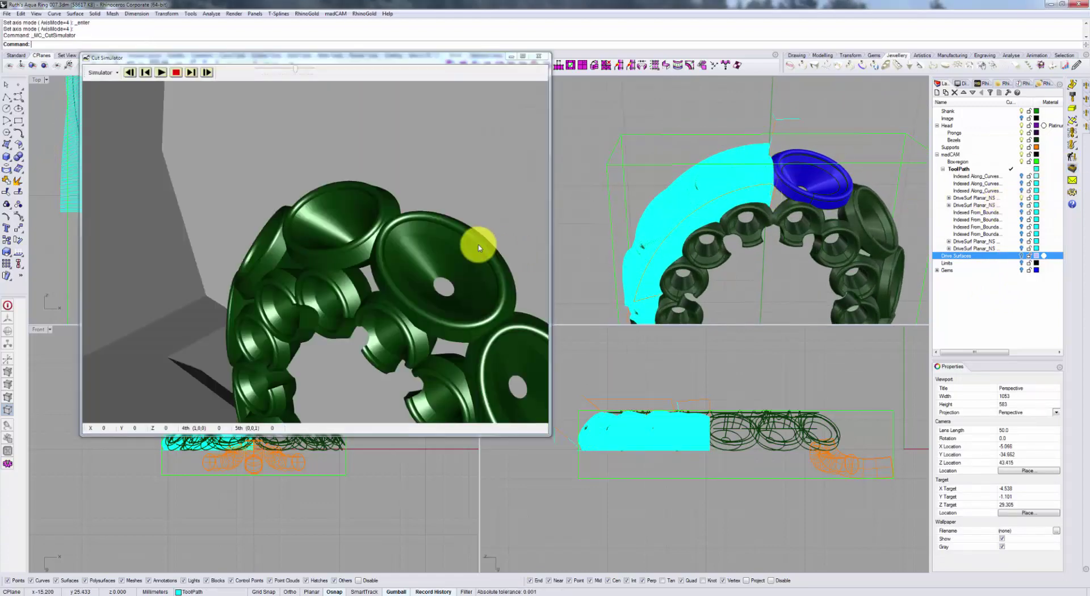
pyautogui.moveTo(377, 288); pyautogui.dragTo(417, 277)
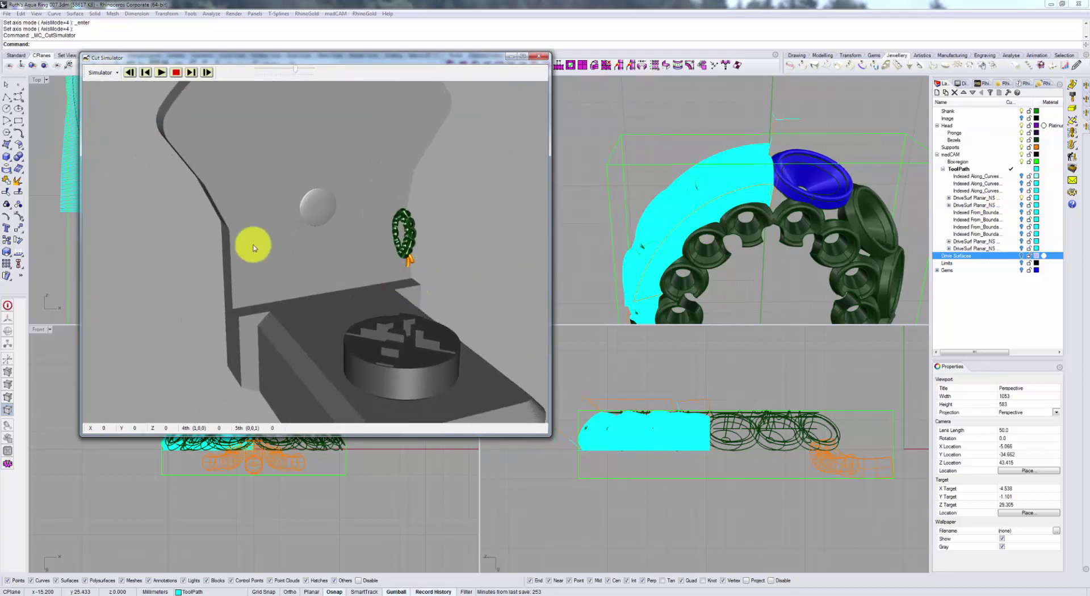
pyautogui.click(162, 73)
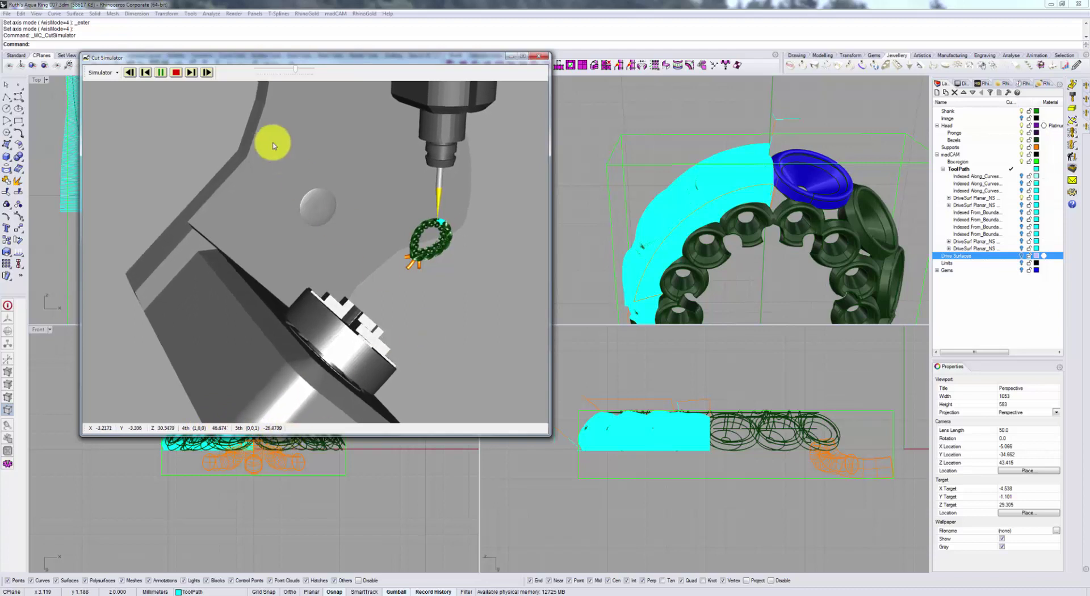
# - Adjust the playback speed of the 5-axis simulation, watch the machine run, and close the cut simulator
pyautogui.click(301, 71)
pyautogui.moveTo(302, 72); pyautogui.dragTo(313, 69)
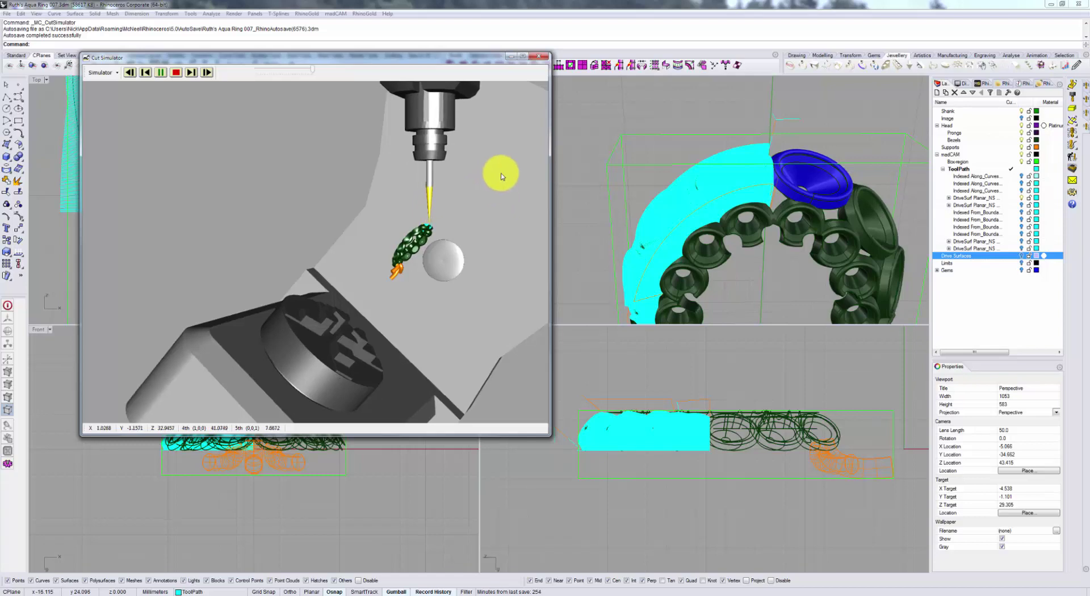
pyautogui.click(536, 56)
# - Examine the planar finishing toolpath over the outer bezels from the front and the back of the ring
pyautogui.moveTo(618, 157); pyautogui.dragTo(791, 193, button='right')
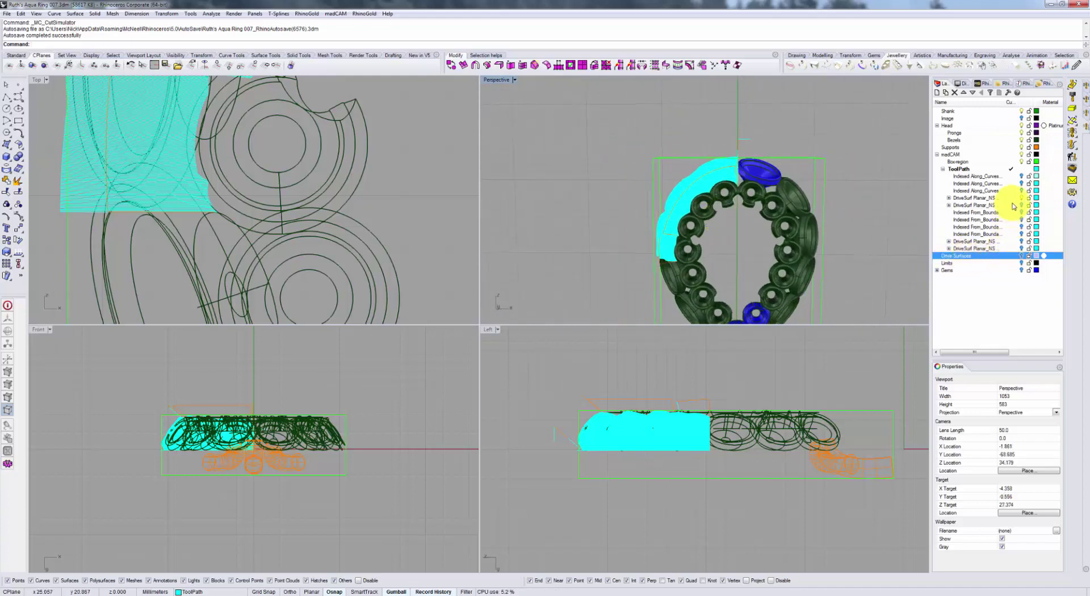
pyautogui.scroll(3, 750, 227)
pyautogui.moveTo(749, 188)
pyautogui.mouseDown(button='right')
pyautogui.moveTo(756, 202)
pyautogui.moveTo(755, 176)
pyautogui.mouseUp(button='right')
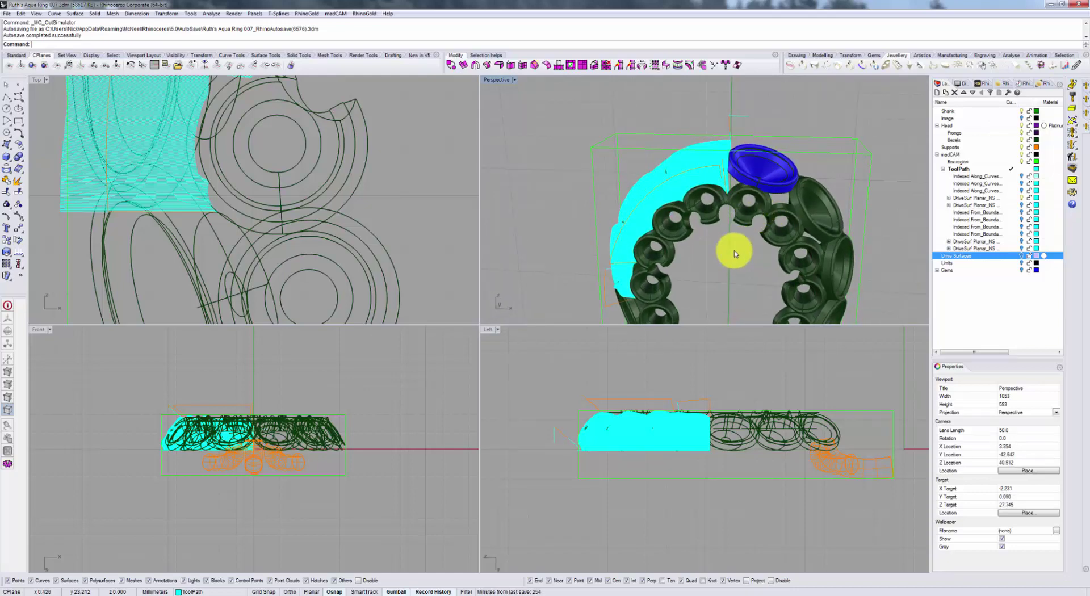
pyautogui.keyDown('shift'); pyautogui.moveTo(738, 166); pyautogui.dragTo(698, 134, button='right'); pyautogui.keyUp('shift')
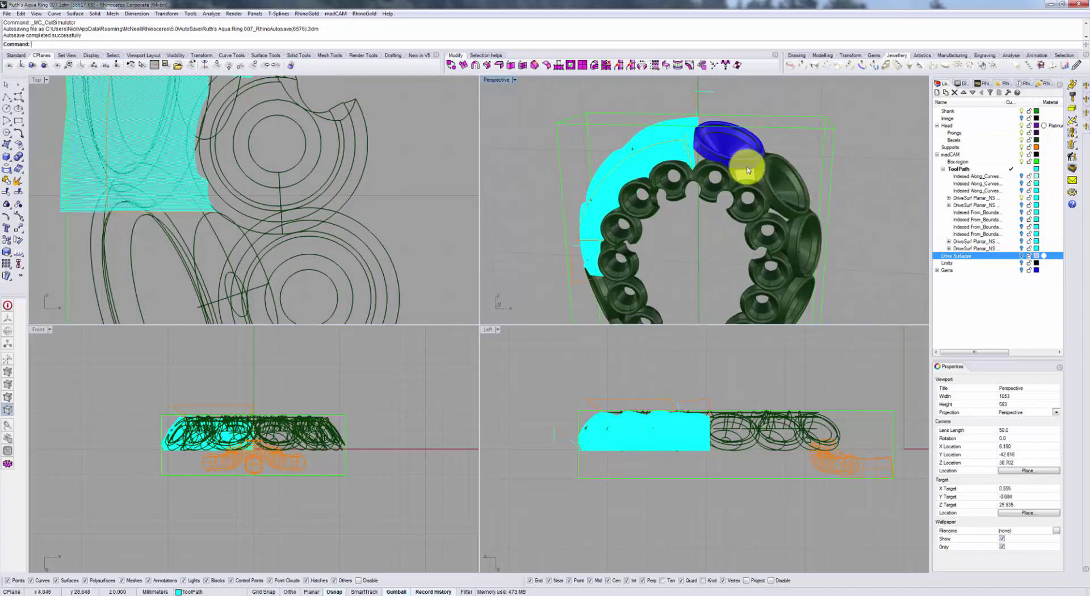
pyautogui.keyDown('shift'); pyautogui.moveTo(781, 236); pyautogui.dragTo(773, 194, button='right'); pyautogui.keyUp('shift')
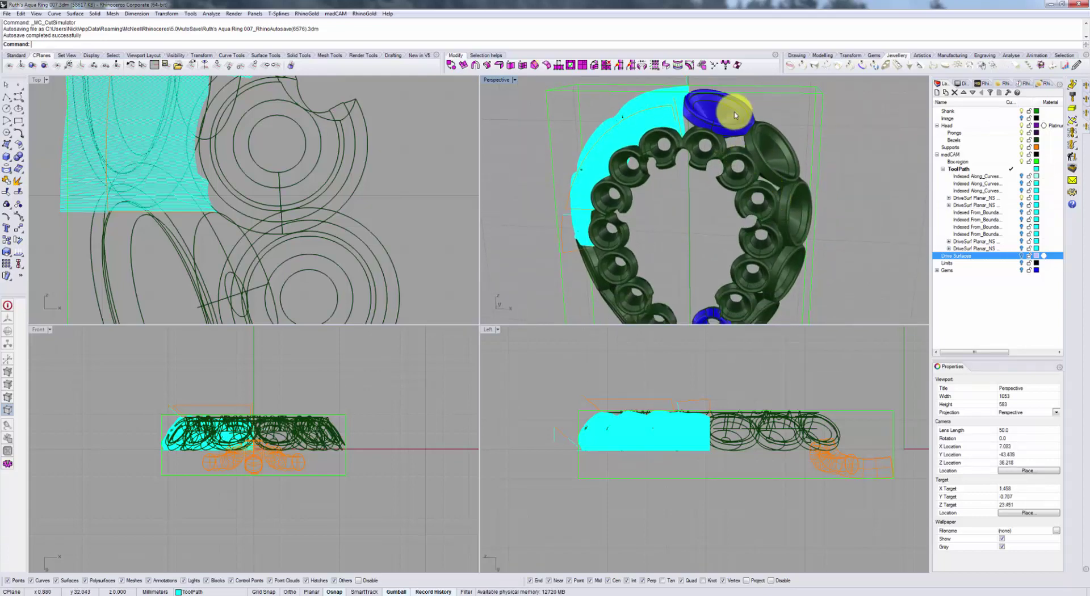
pyautogui.moveTo(720, 291); pyautogui.dragTo(844, 181, button='right')
pyautogui.moveTo(752, 191)
pyautogui.mouseDown(button='right')
pyautogui.moveTo(760, 170)
pyautogui.moveTo(779, 199)
pyautogui.moveTo(774, 214)
pyautogui.moveTo(758, 208)
pyautogui.mouseUp(button='right')
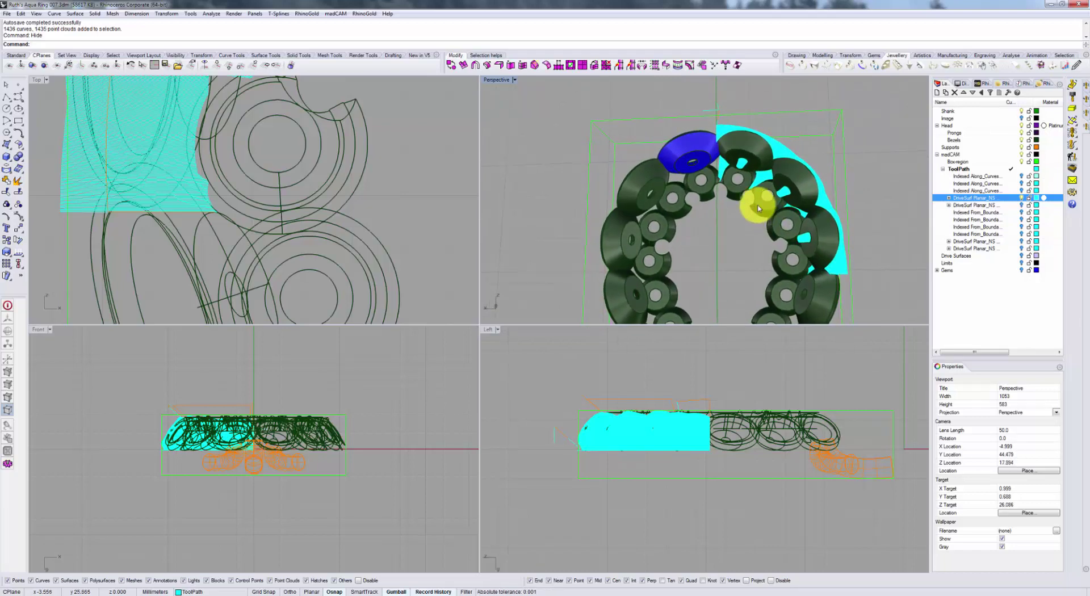
# - Show the Drive Surfaces layer and hide the planar finishing toolpath, exposing the back of the curved drive surface
pyautogui.click(1025, 256)
pyautogui.moveTo(810, 219); pyautogui.dragTo(795, 239, button='right')
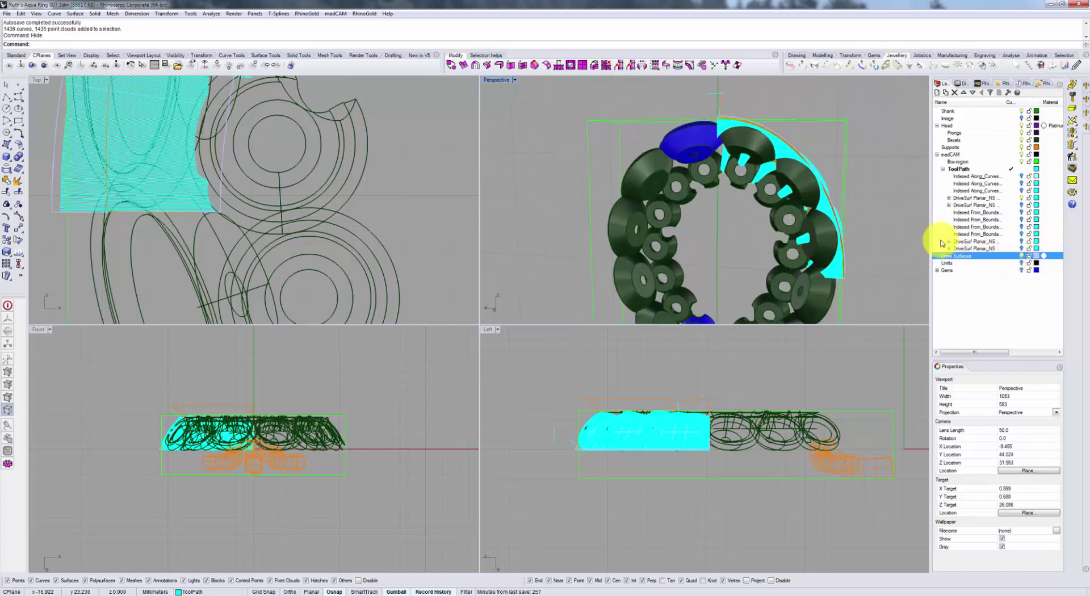
pyautogui.click(1021, 256)
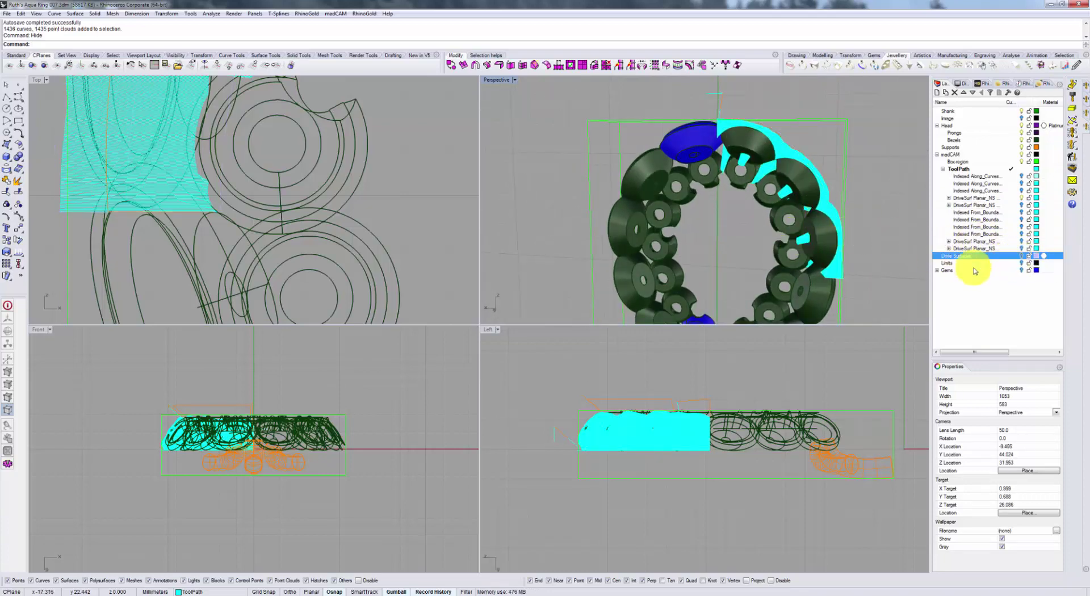
pyautogui.click(1021, 256)
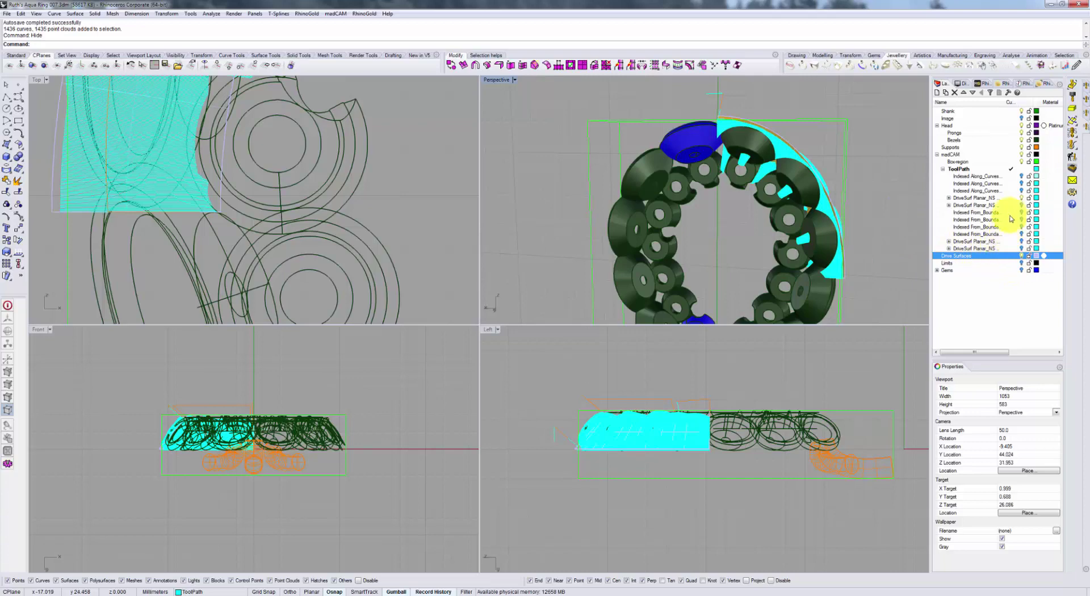
pyautogui.click(1025, 198)
pyautogui.scroll(6, 861, 199)
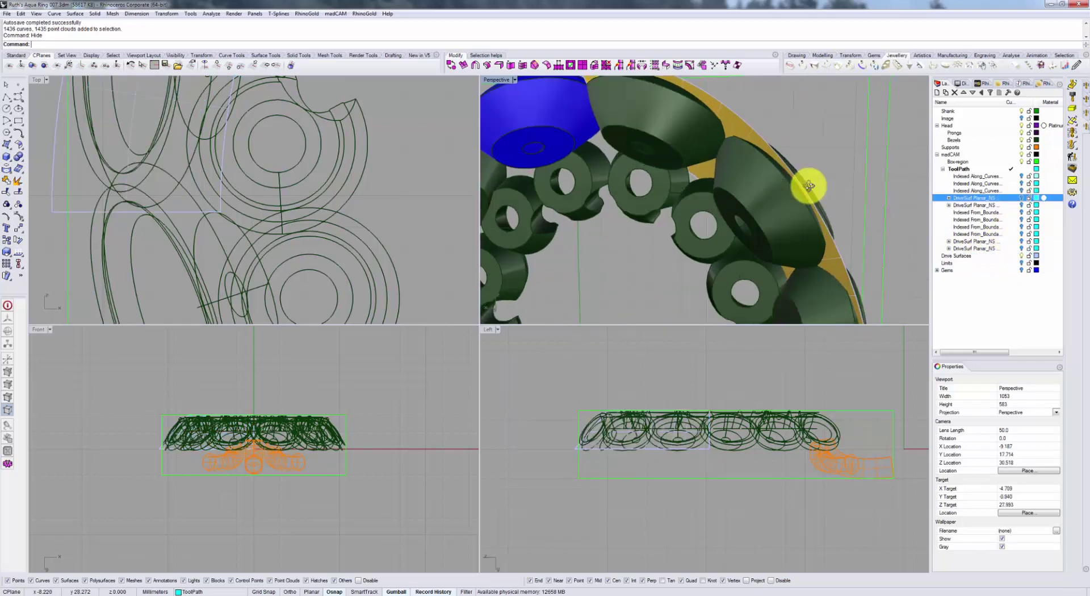
pyautogui.scroll(-5, 756, 200)
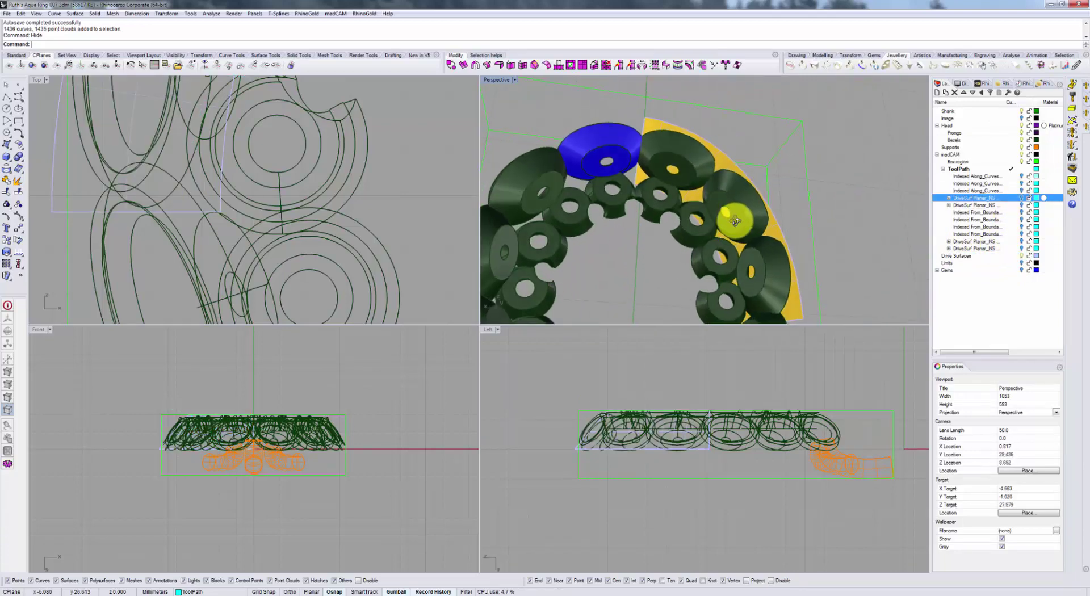
# - Flip the curved drive surface's normals with the Dir command and deselect the surface
pyautogui.scroll(3, 730, 239)
pyautogui.click(696, 202)
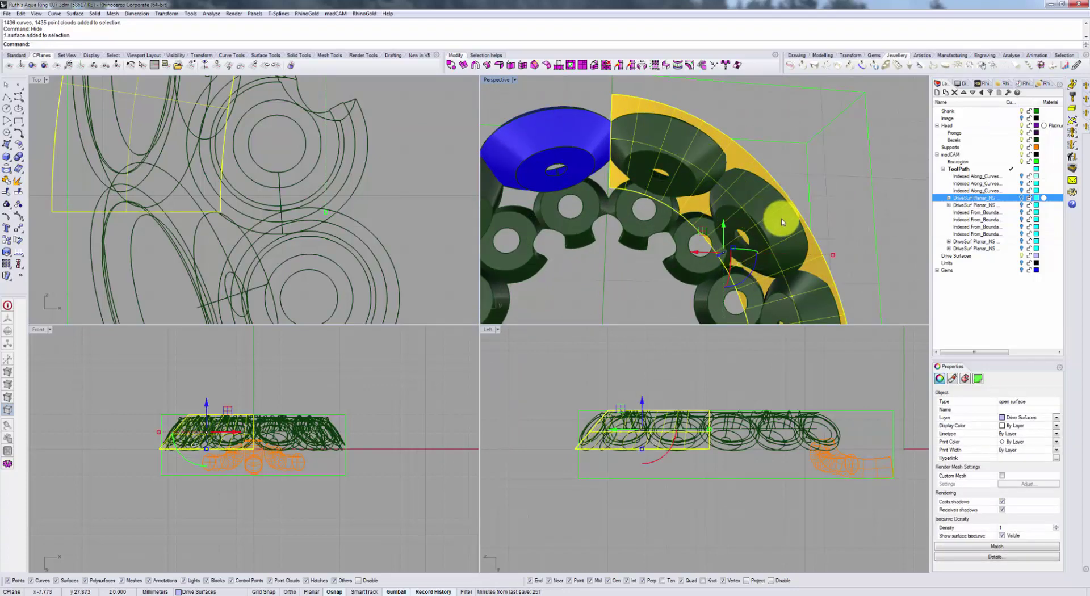
pyautogui.write('r')
pyautogui.press('Return')
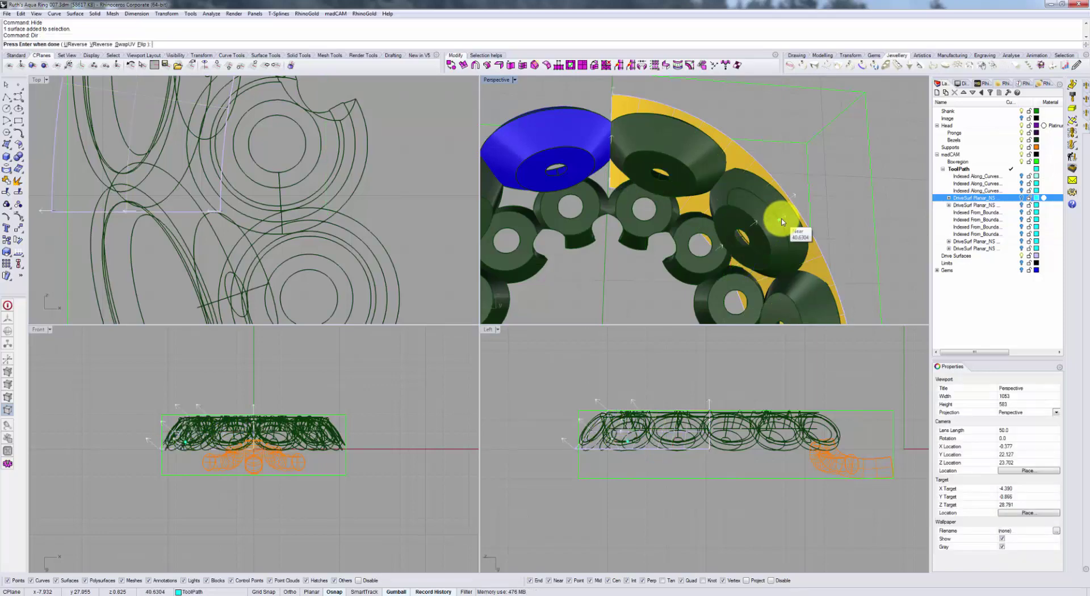
pyautogui.click(145, 44)
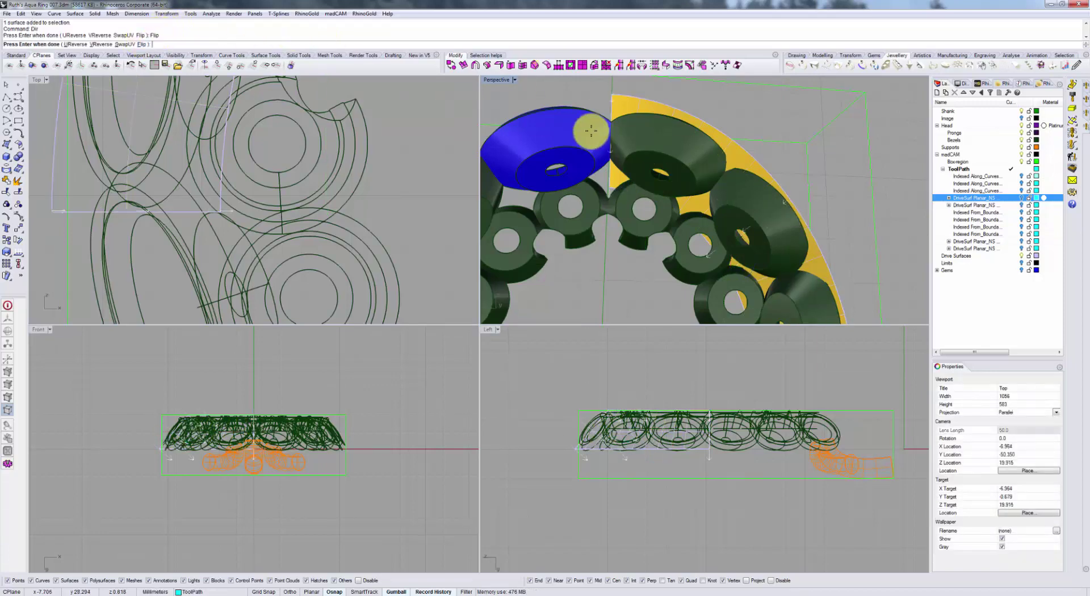
pyautogui.press('Return')
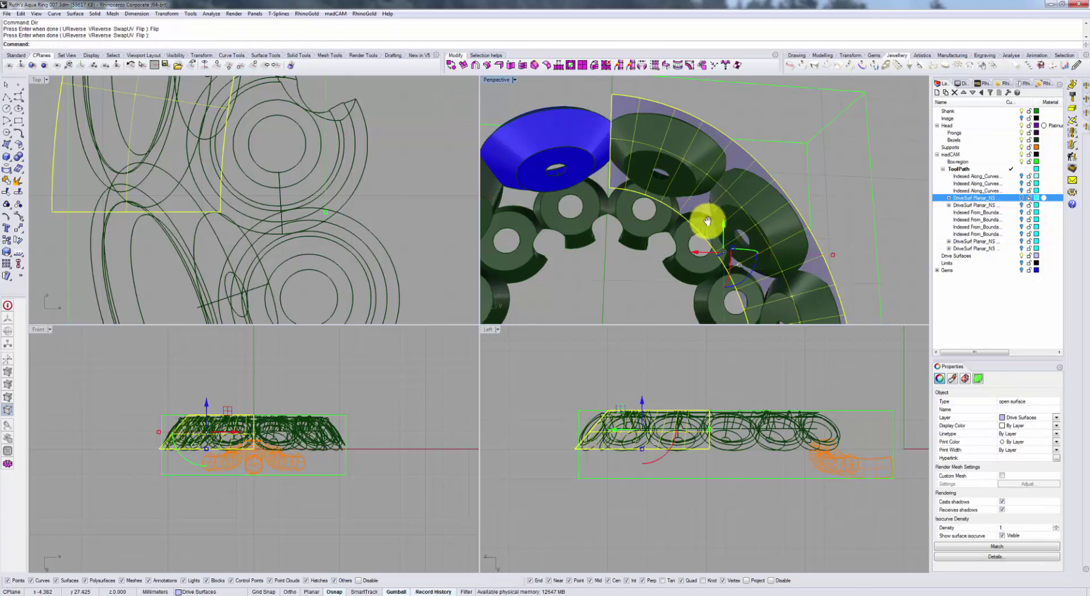
pyautogui.scroll(2, 706, 224)
pyautogui.click(637, 275)
# - Assign the flipped surface as the madCAM drive surface and accept its options with height above 2, min angle 0 and max angle 135
pyautogui.scroll(3, 726, 233)
pyautogui.moveTo(738, 235); pyautogui.dragTo(716, 228, button='right')
pyautogui.scroll(-3, 729, 165)
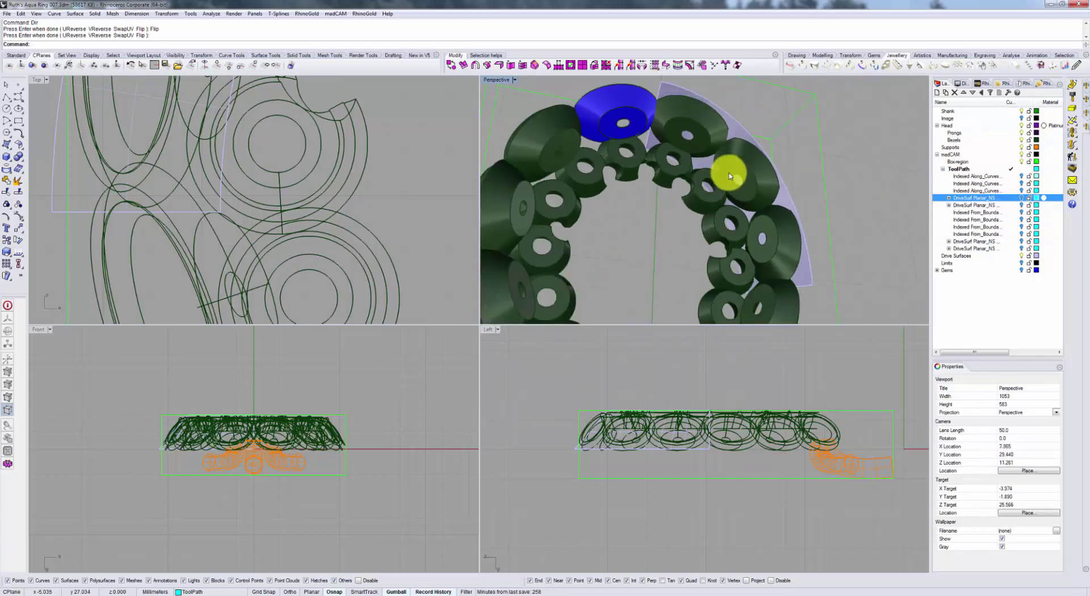
pyautogui.moveTo(725, 175)
pyautogui.mouseDown(button='right')
pyautogui.moveTo(756, 190)
pyautogui.moveTo(738, 196)
pyautogui.moveTo(738, 165)
pyautogui.mouseUp(button='right')
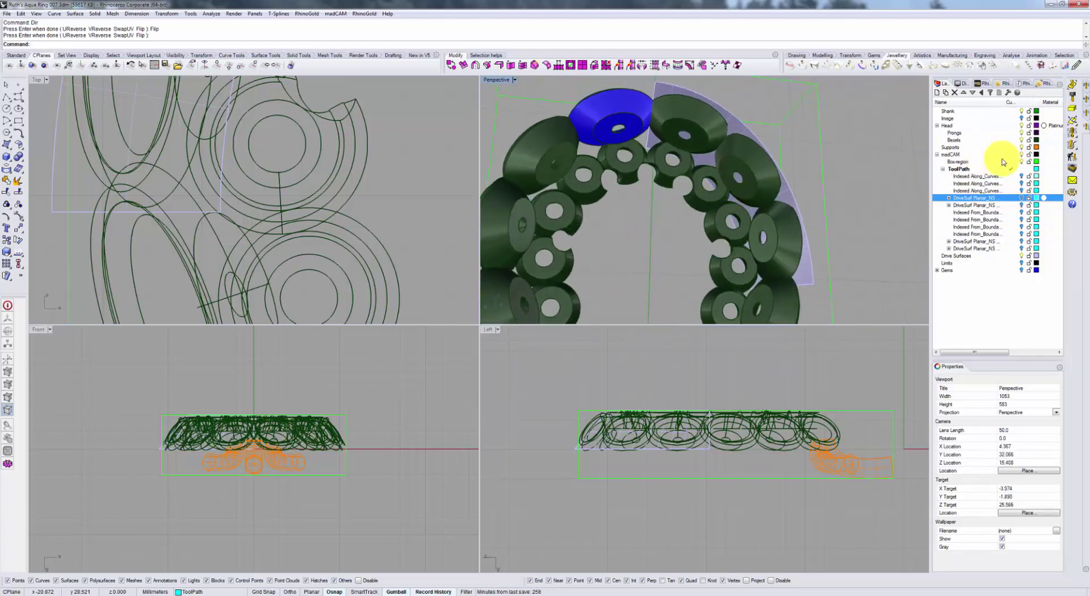
pyautogui.click(1070, 126)
pyautogui.click(737, 130)
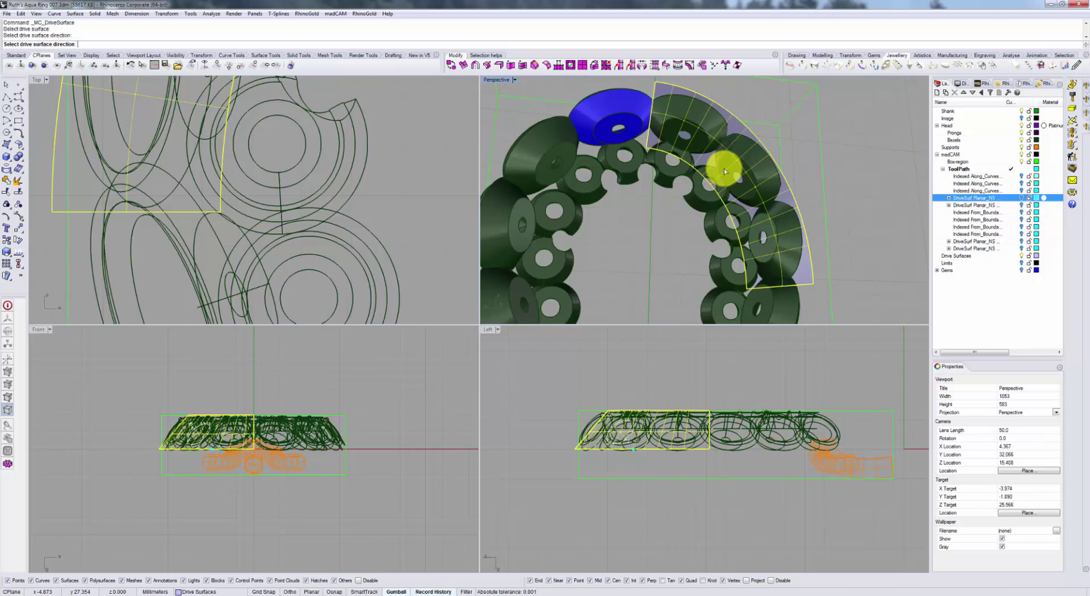
pyautogui.click(724, 171)
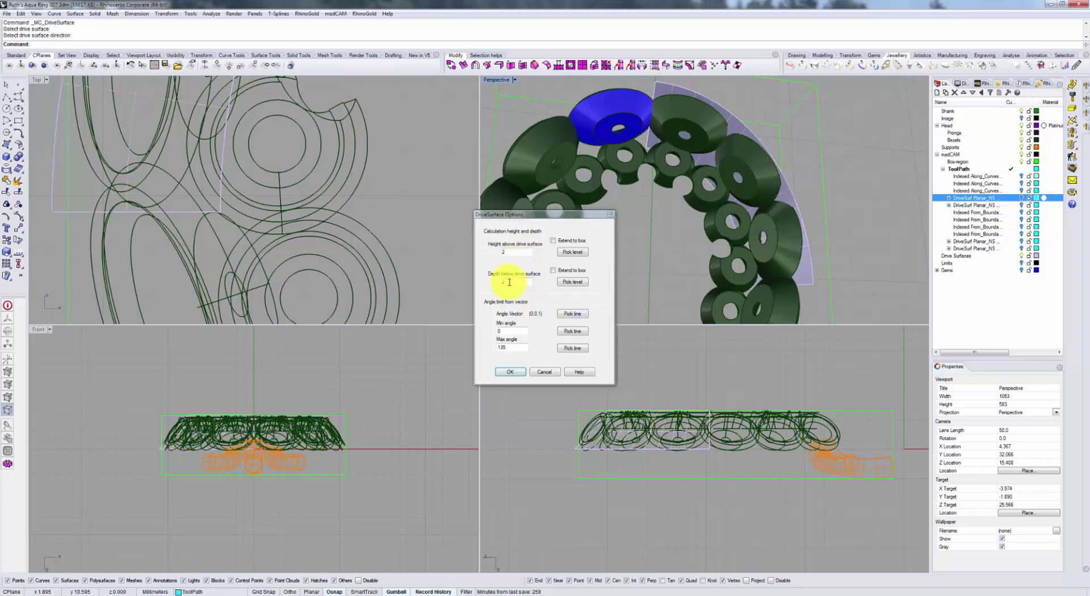
pyautogui.click(511, 372)
# - Show the second DriveSurf Planar toolpath layer and examine its coverage of the bezels' back side against the drive surface
pyautogui.moveTo(798, 227); pyautogui.dragTo(784, 253, button='right')
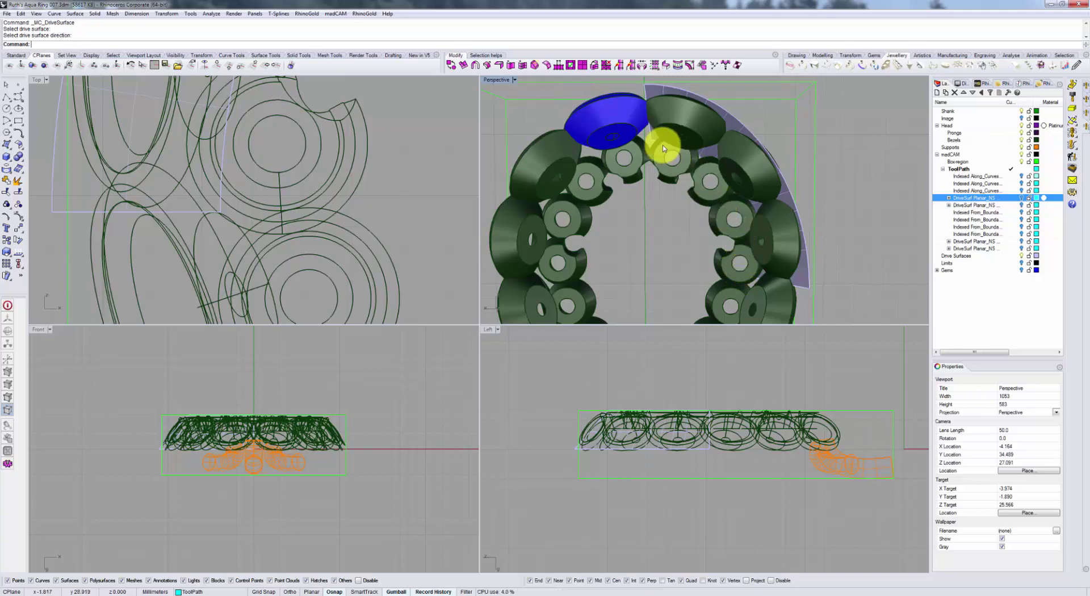
pyautogui.moveTo(743, 245); pyautogui.dragTo(758, 219, button='right')
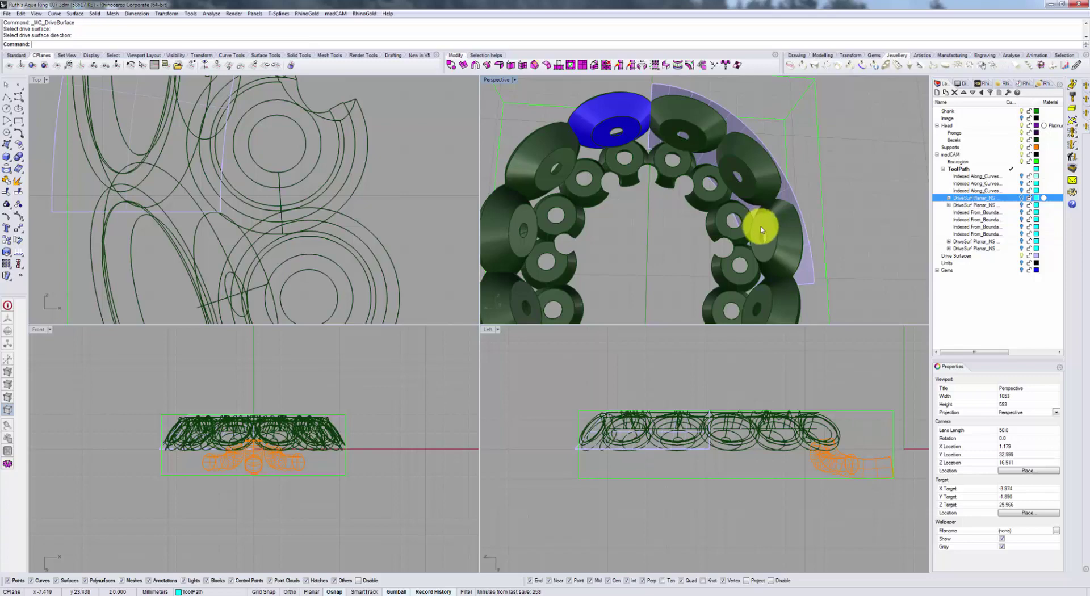
pyautogui.moveTo(780, 256)
pyautogui.mouseDown(button='right')
pyautogui.moveTo(773, 284)
pyautogui.moveTo(791, 275)
pyautogui.moveTo(789, 260)
pyautogui.moveTo(795, 280)
pyautogui.moveTo(786, 275)
pyautogui.mouseUp(button='right')
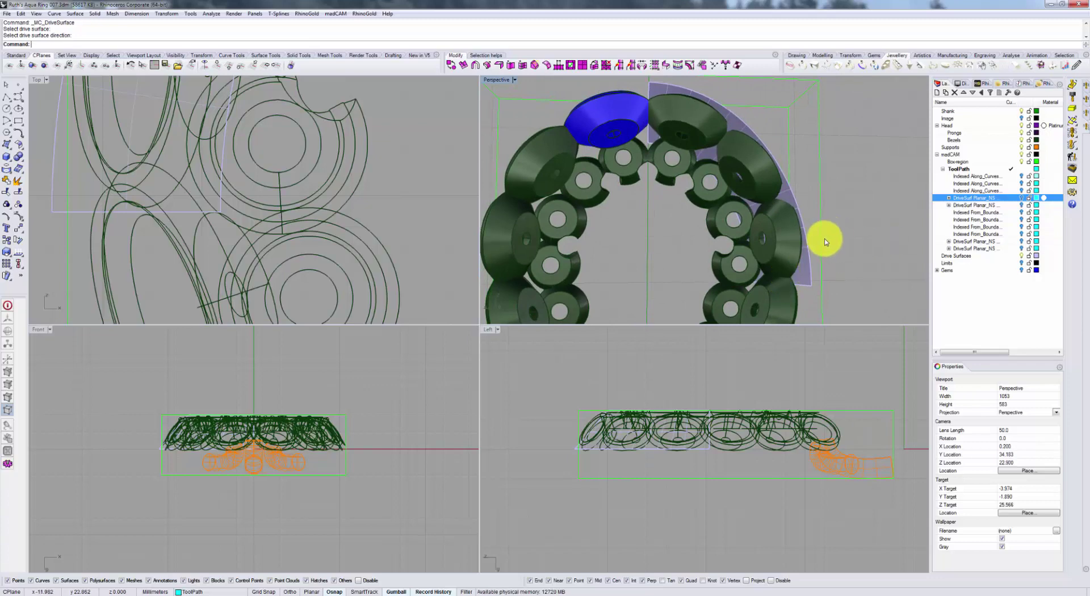
pyautogui.click(1021, 208)
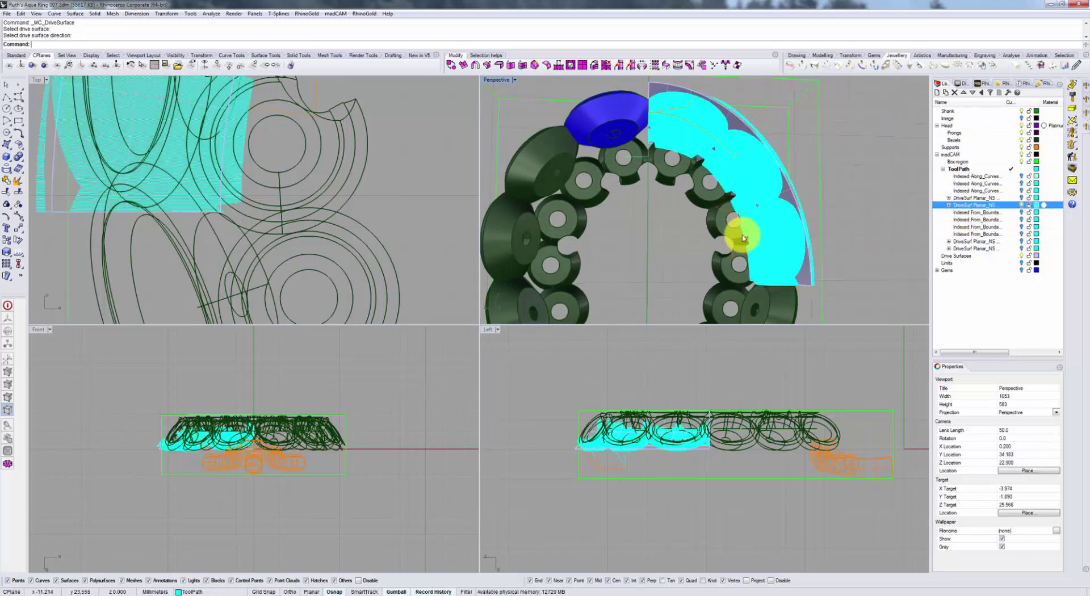
pyautogui.moveTo(742, 236); pyautogui.dragTo(653, 142, button='right')
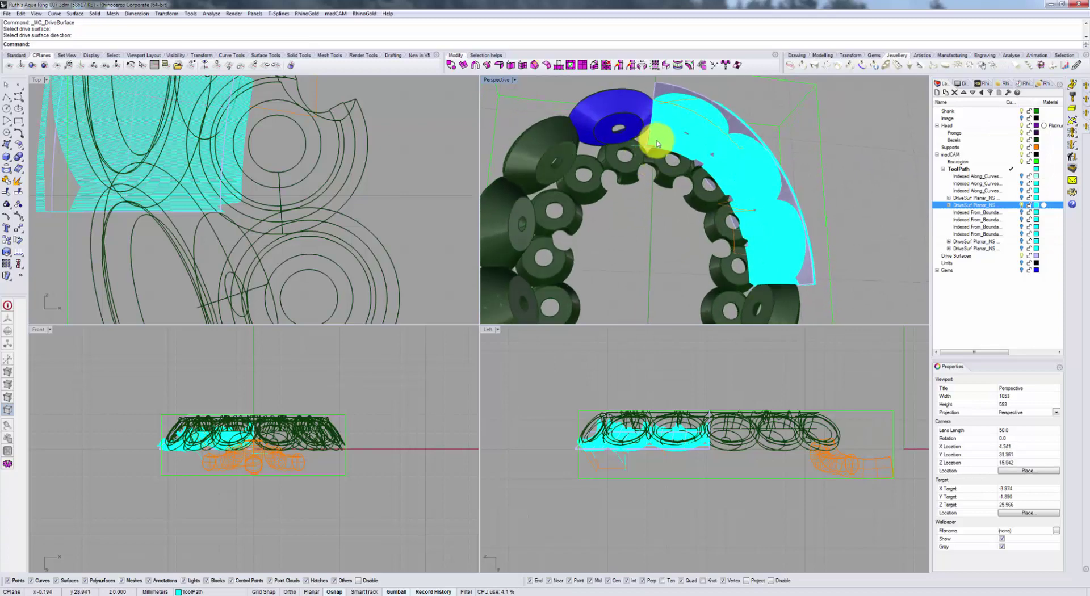
pyautogui.moveTo(658, 151); pyautogui.dragTo(681, 190, button='right')
pyautogui.scroll(2, 706, 176)
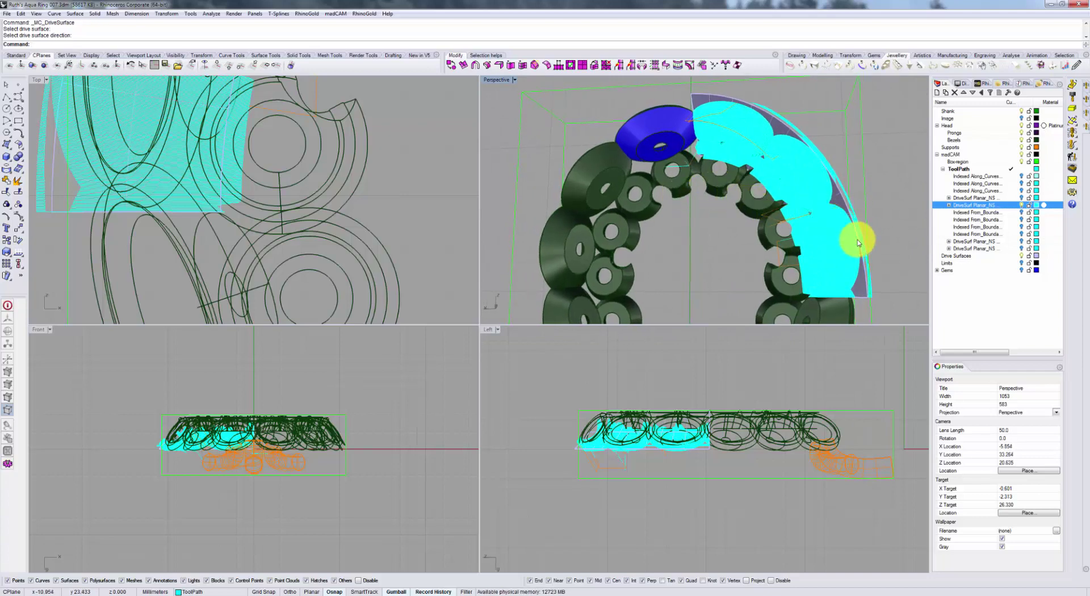
pyautogui.moveTo(783, 224); pyautogui.dragTo(737, 176, button='right')
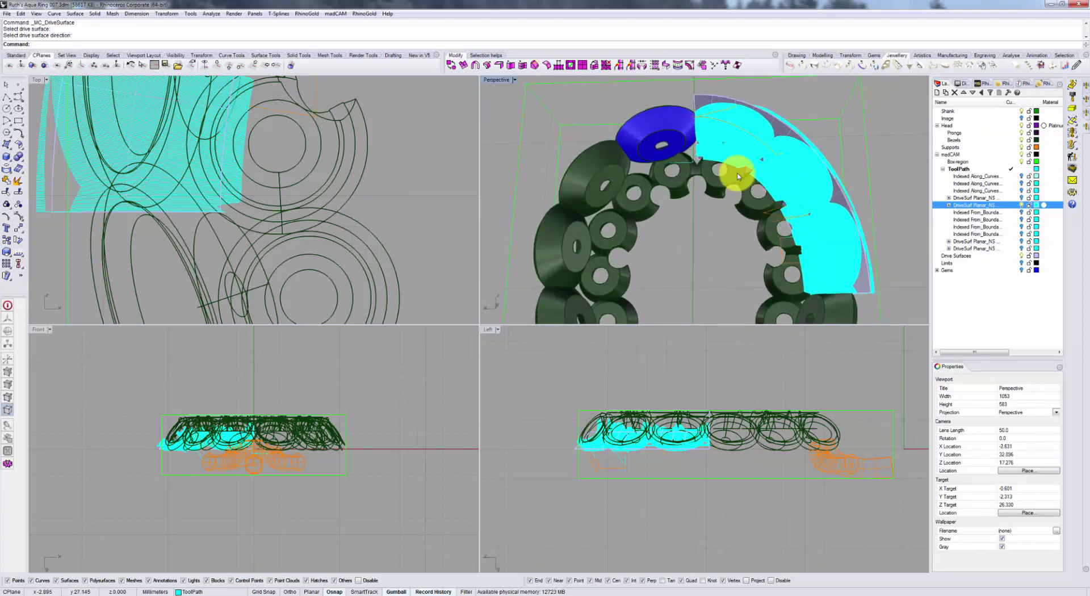
pyautogui.moveTo(689, 151); pyautogui.dragTo(703, 205, button='right')
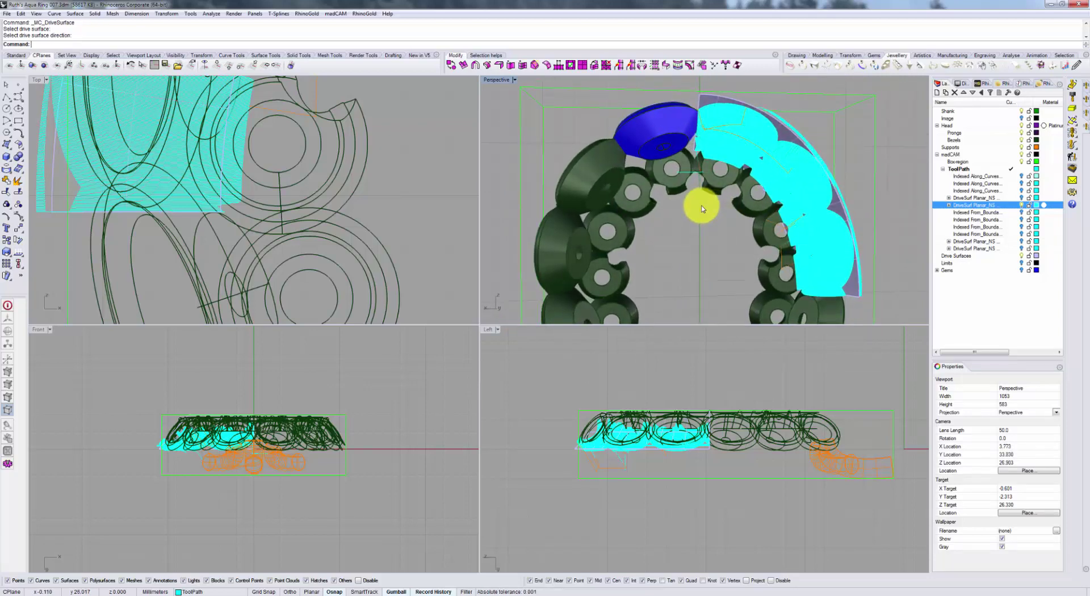
pyautogui.scroll(-3, 701, 199)
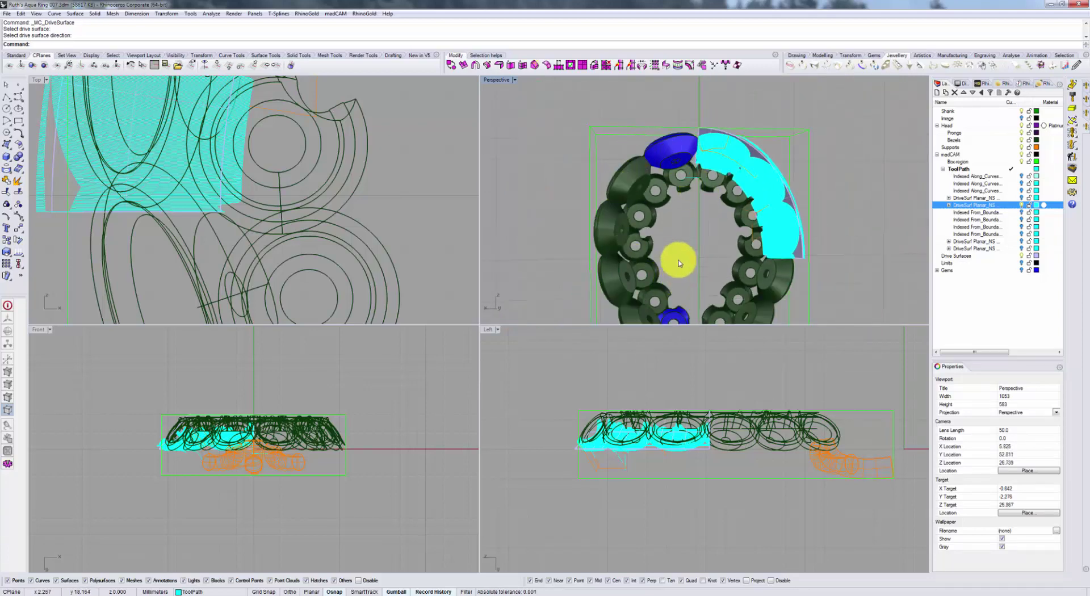
pyautogui.scroll(-2, 683, 266)
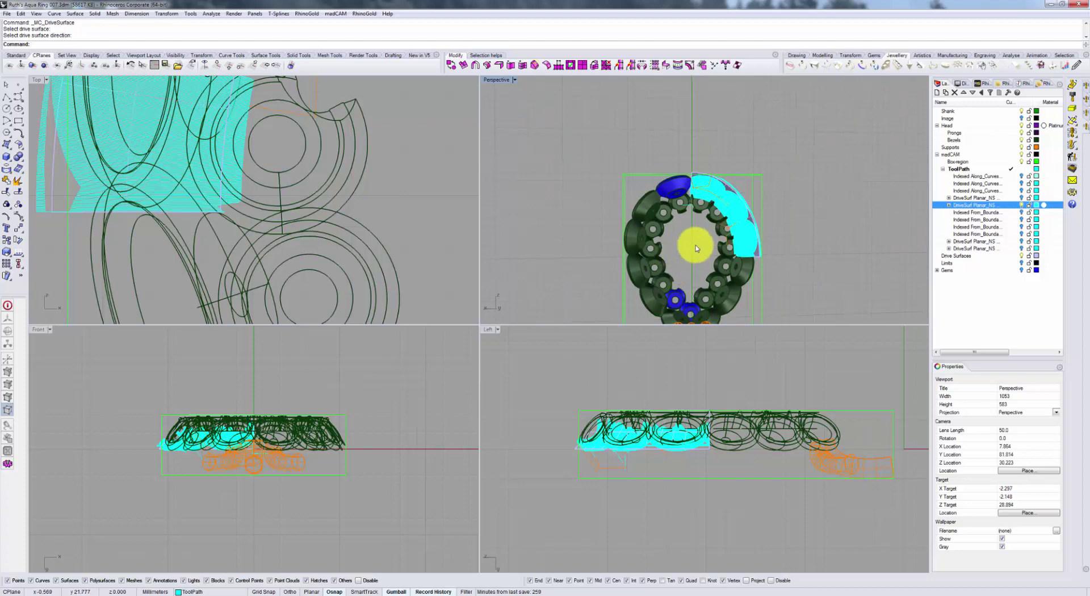
# - Compare the front and back DriveSurf Planar toolpaths together on the whole ring and hide both layers
pyautogui.moveTo(696, 245); pyautogui.dragTo(805, 213, button='right')
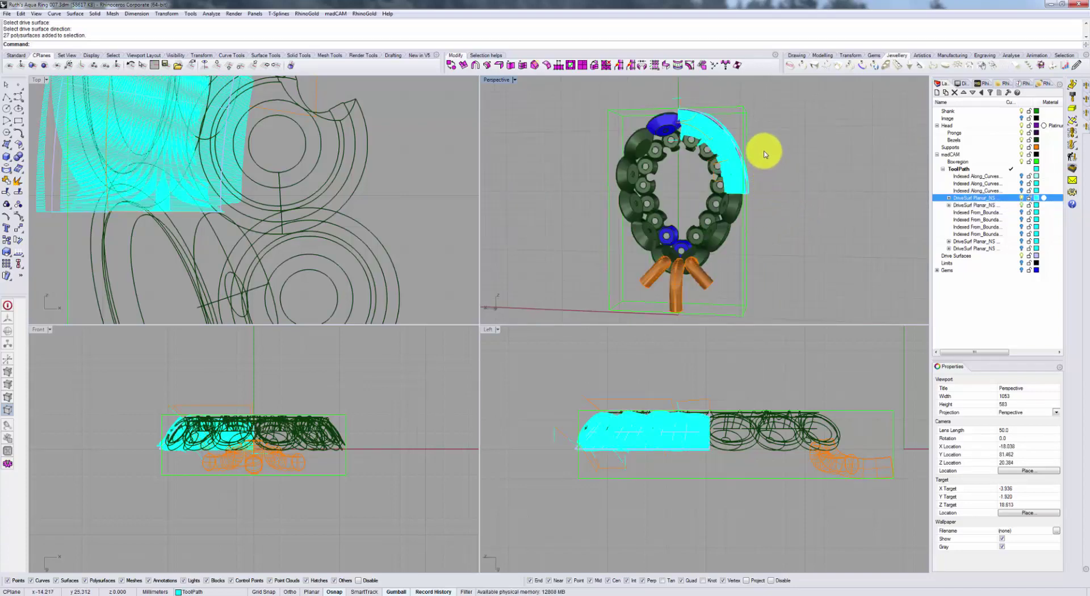
pyautogui.keyDown('shift'); pyautogui.moveTo(764, 142); pyautogui.dragTo(783, 182, button='right'); pyautogui.keyUp('shift')
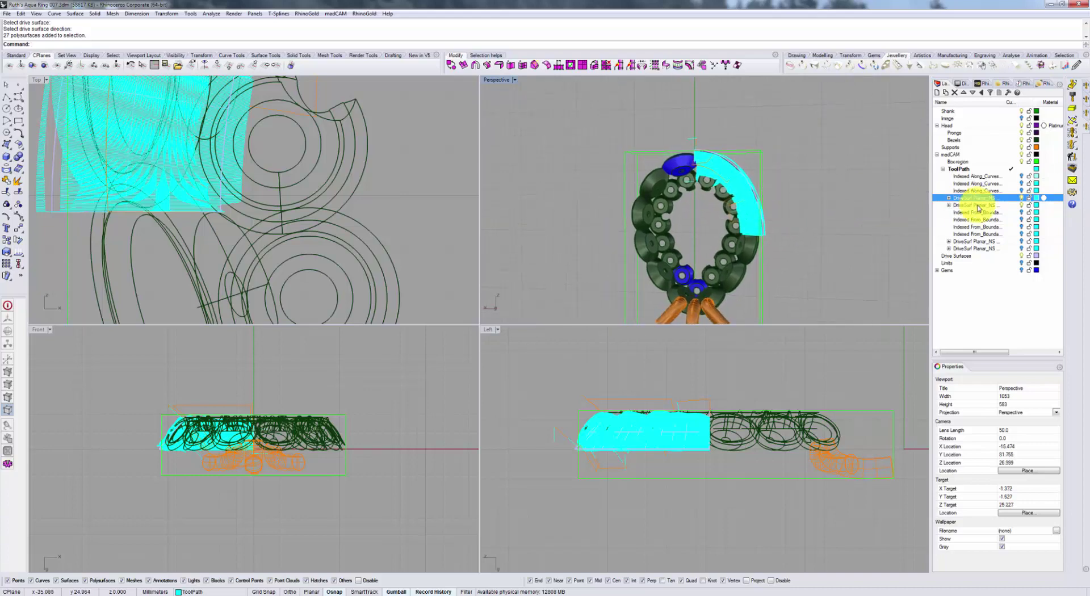
pyautogui.click(1021, 205)
pyautogui.click(1021, 197)
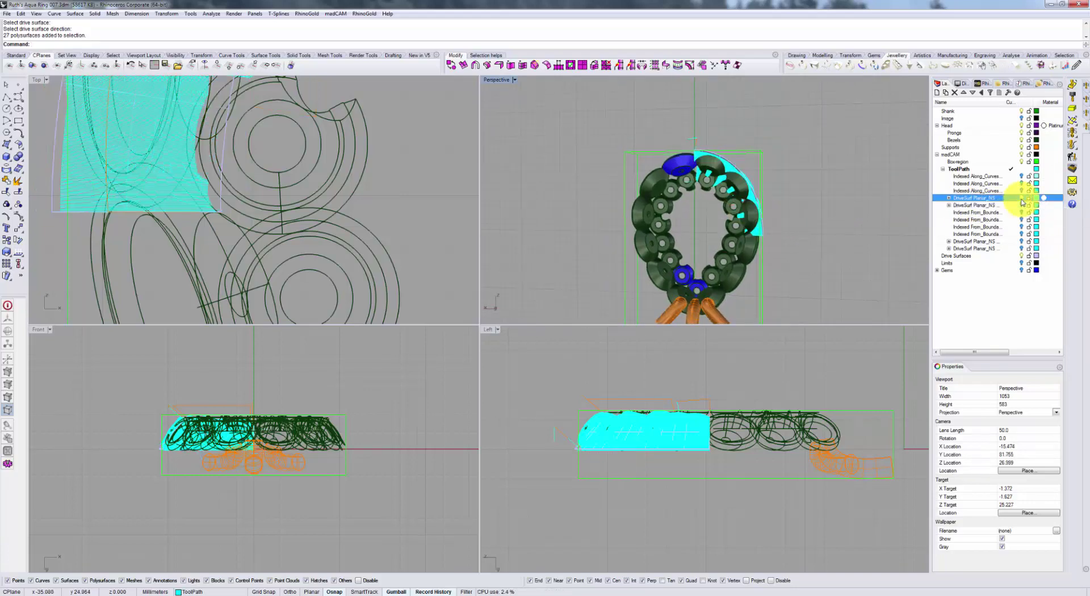
# - Select the curved drive surface and inspect how it lies across the bezels from several angles
pyautogui.moveTo(810, 156); pyautogui.dragTo(772, 151, button='right')
pyautogui.scroll(5, 730, 182)
pyautogui.moveTo(731, 183); pyautogui.dragTo(608, 141, button='right')
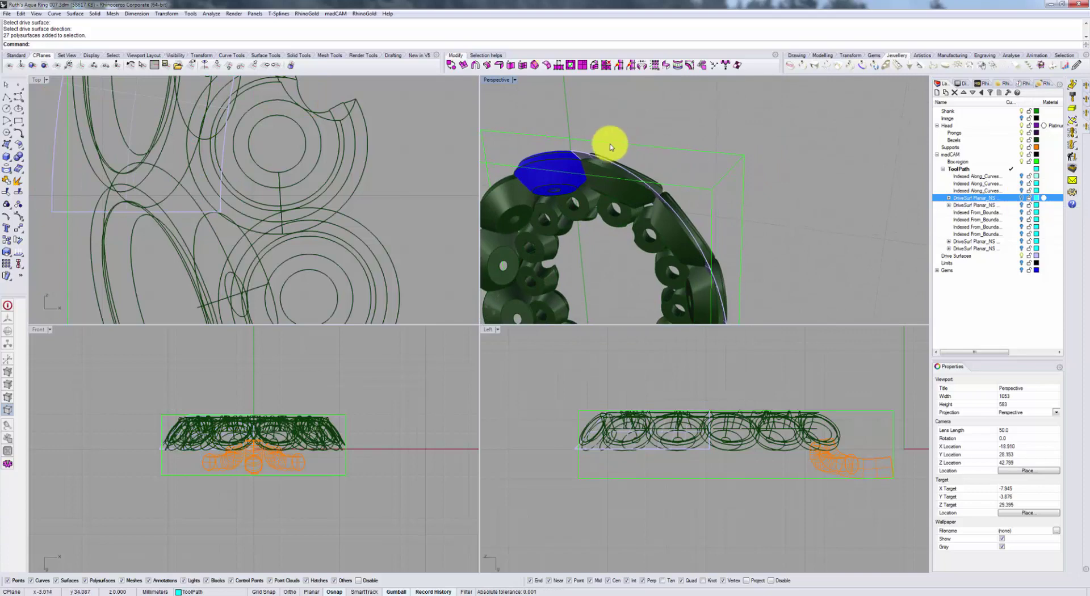
pyautogui.click(589, 162)
pyautogui.moveTo(678, 158); pyautogui.dragTo(715, 175, button='right')
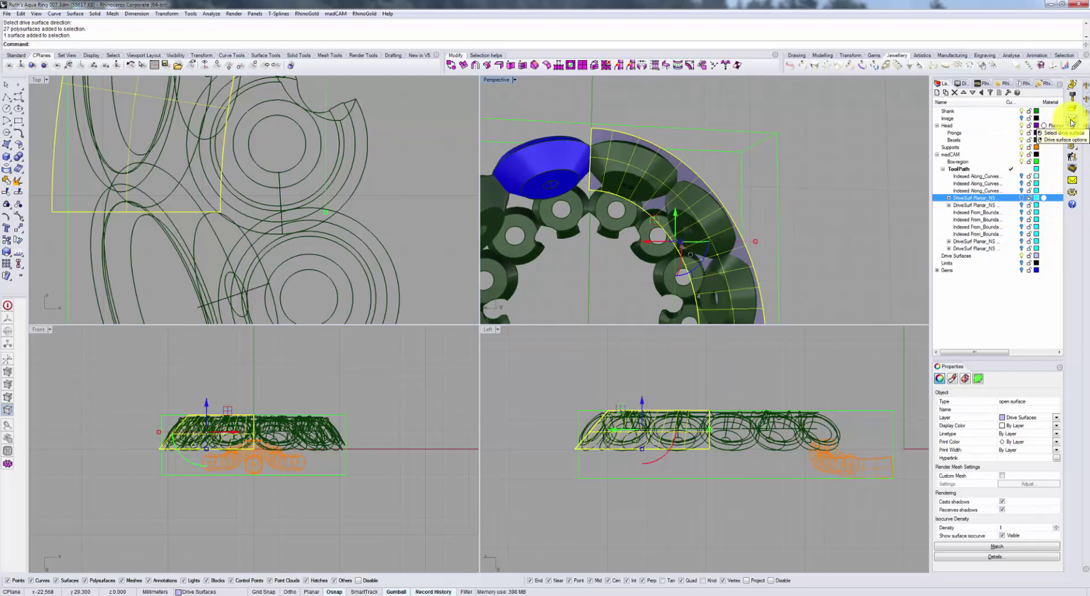
pyautogui.moveTo(873, 165); pyautogui.dragTo(736, 170, button='right')
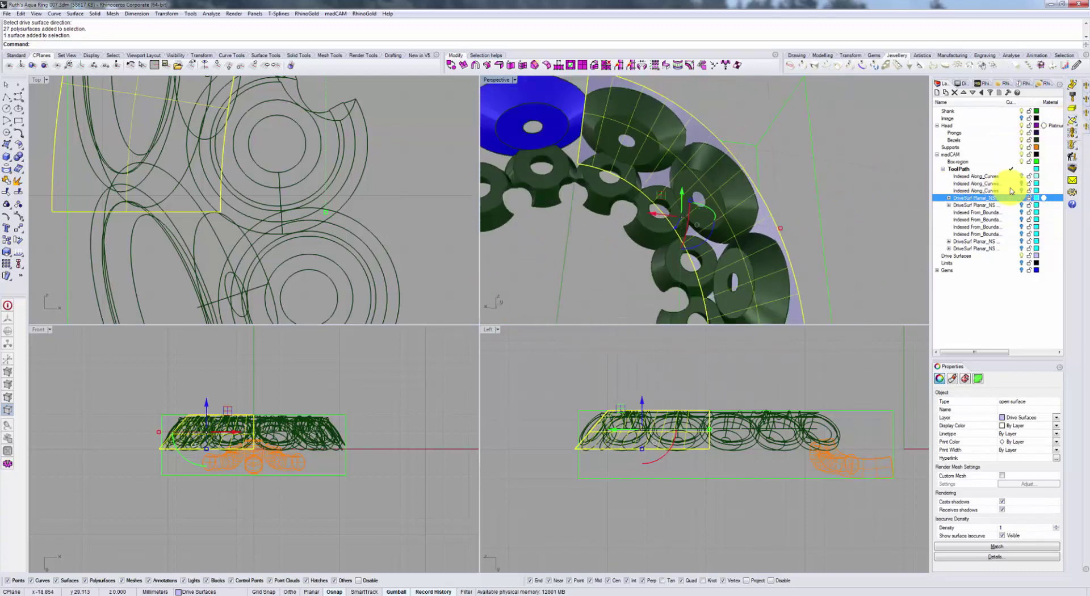
# - Assign the curved surface as the madCAM drive surface with height above 2, min angle 0 and max angle 135, and recheck its options
pyautogui.click(1072, 125)
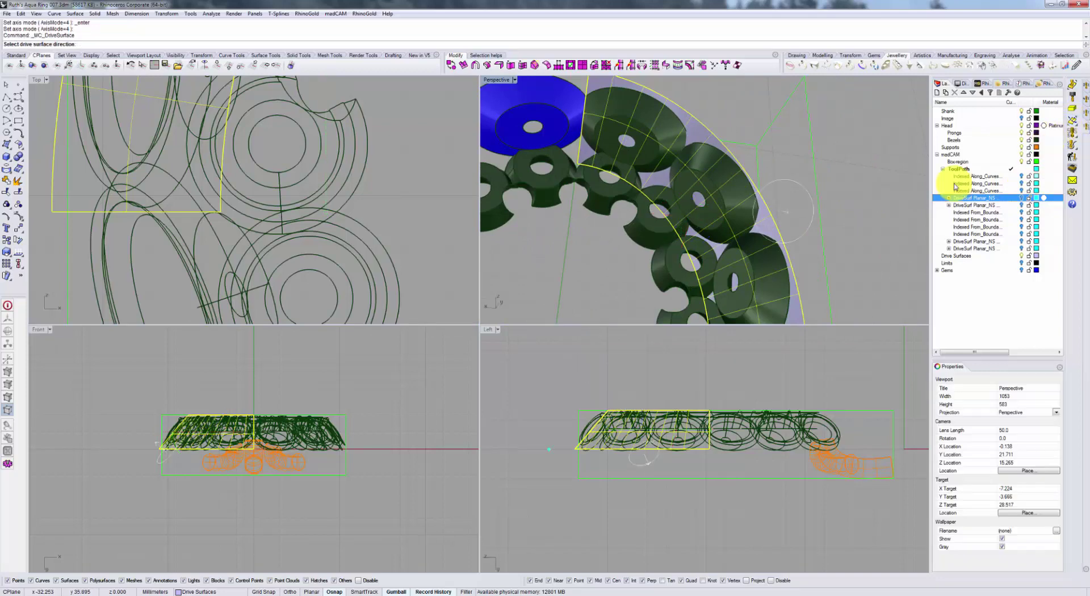
pyautogui.click(701, 169)
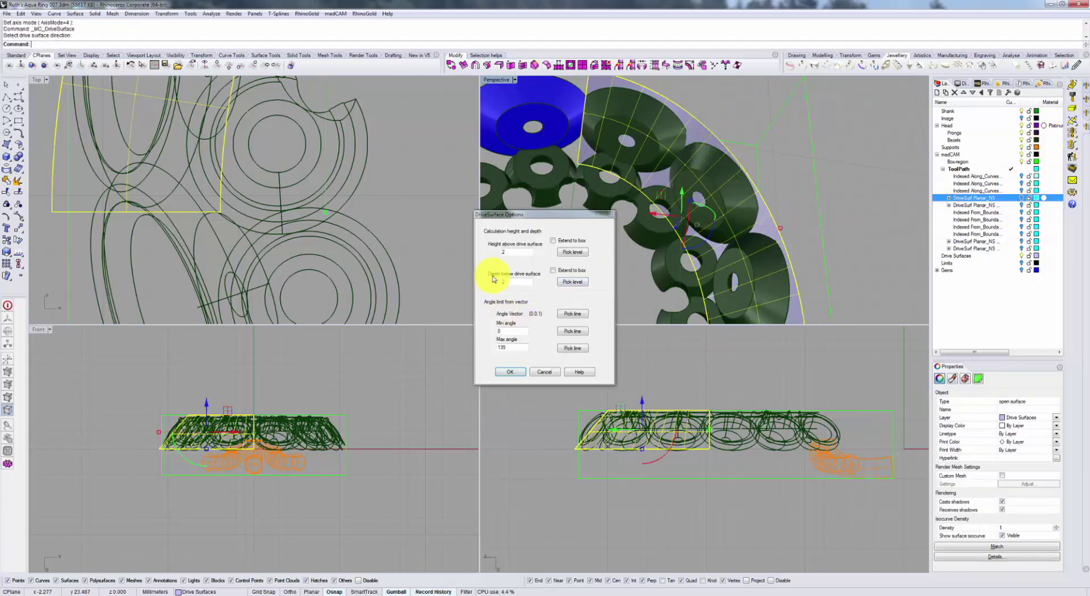
pyautogui.click(510, 372)
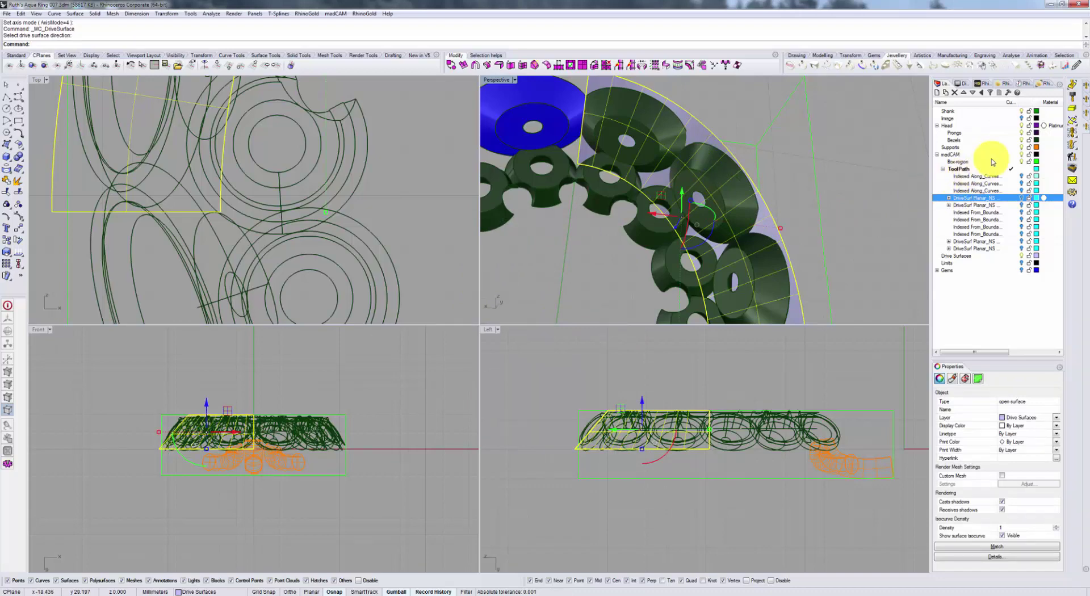
pyautogui.rightClick(1072, 125)
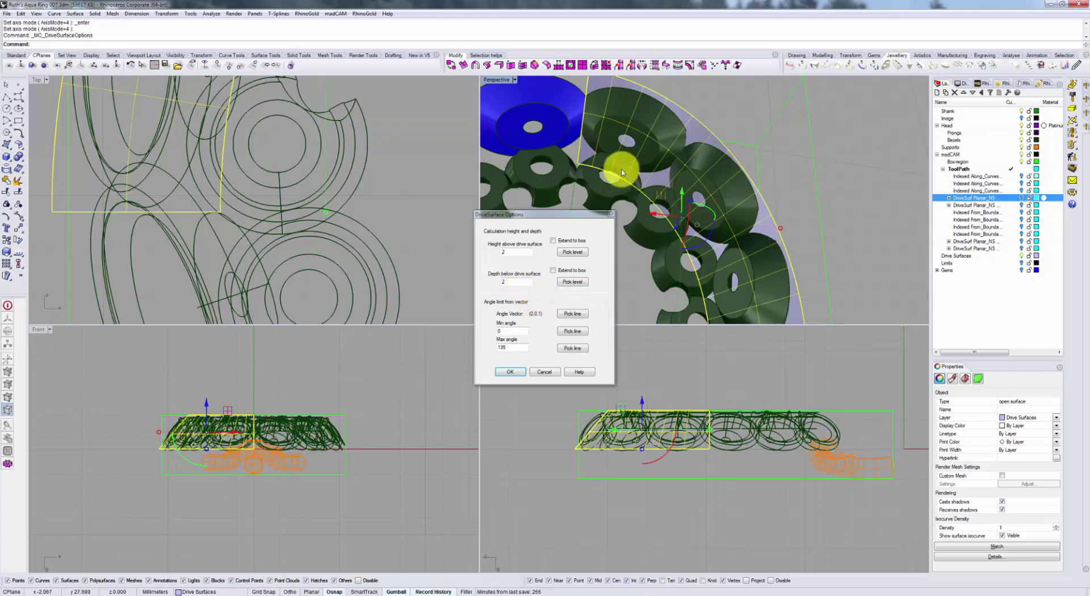
pyautogui.click(542, 376)
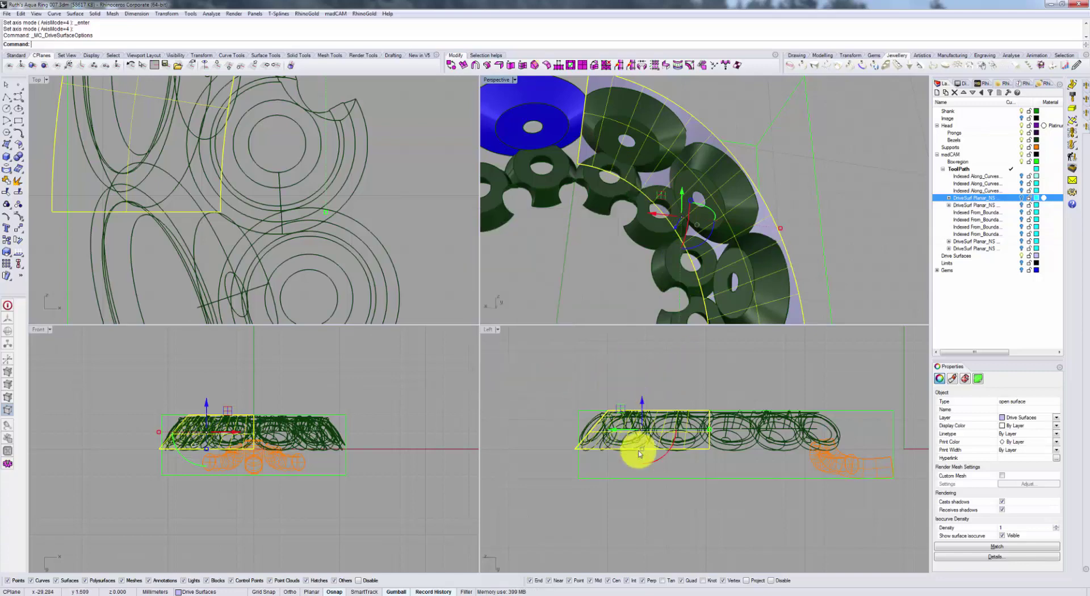
# - Set the construction plane to an edge-on view of the drive surface running through the bezels
pyautogui.scroll(5, 681, 437)
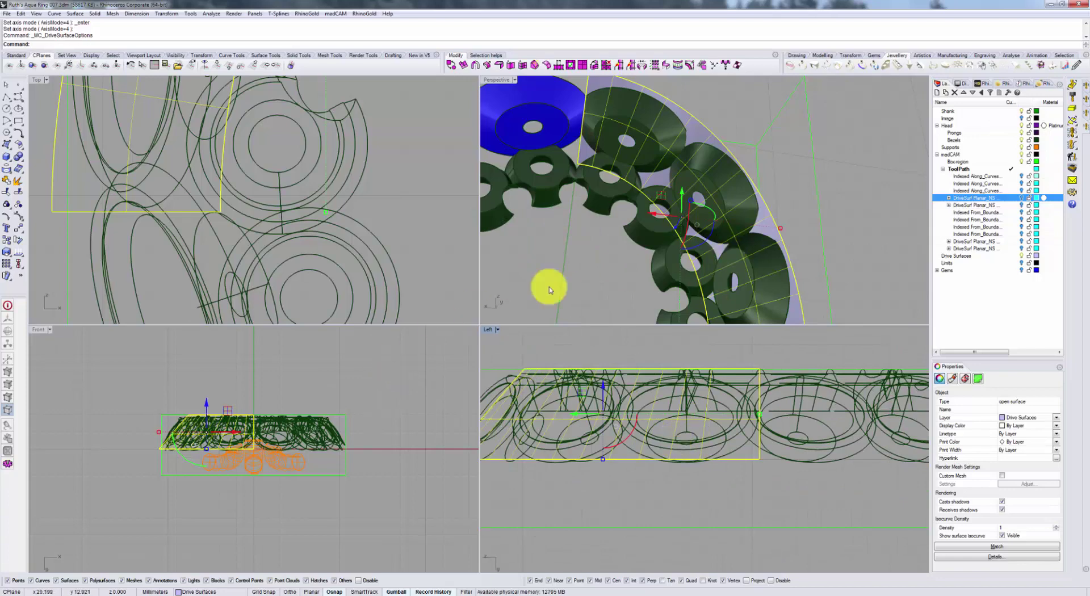
pyautogui.moveTo(547, 285); pyautogui.dragTo(705, 231, button='right')
pyautogui.scroll(3, 676, 234)
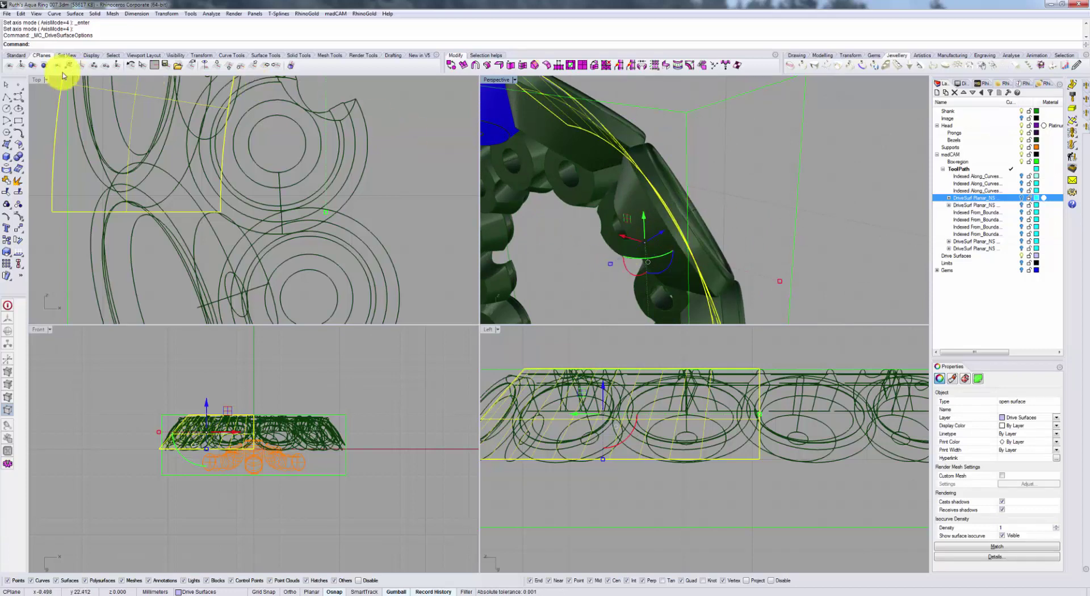
pyautogui.click(204, 63)
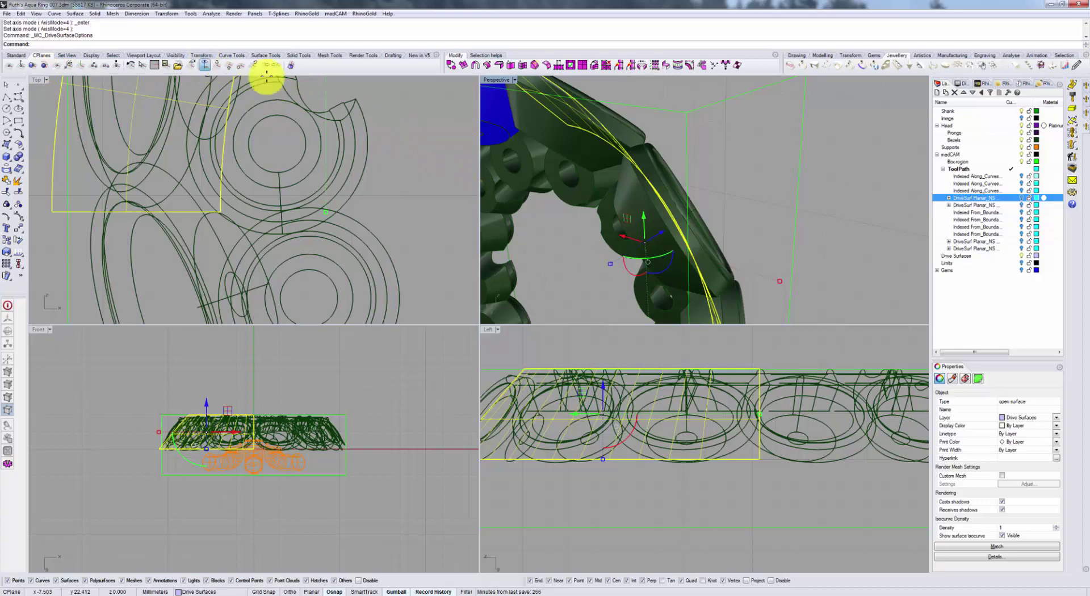
pyautogui.moveTo(219, 171); pyautogui.dragTo(281, 202, button='right')
# - Measure how far the bezels extend from the drive surface on the outer side and towards the inner side
pyautogui.press('Return')
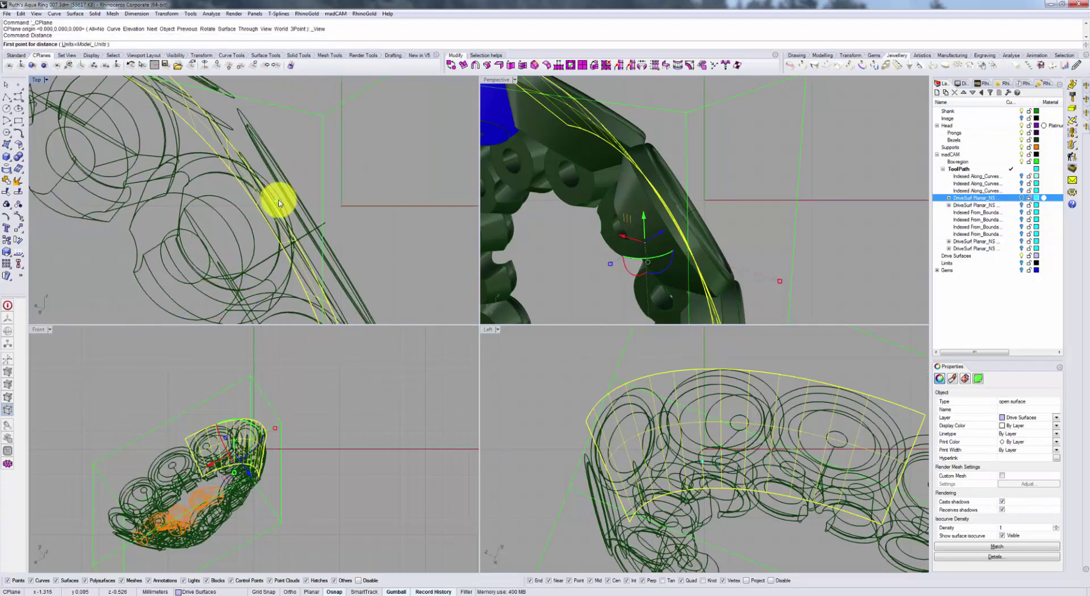
pyautogui.click(284, 194)
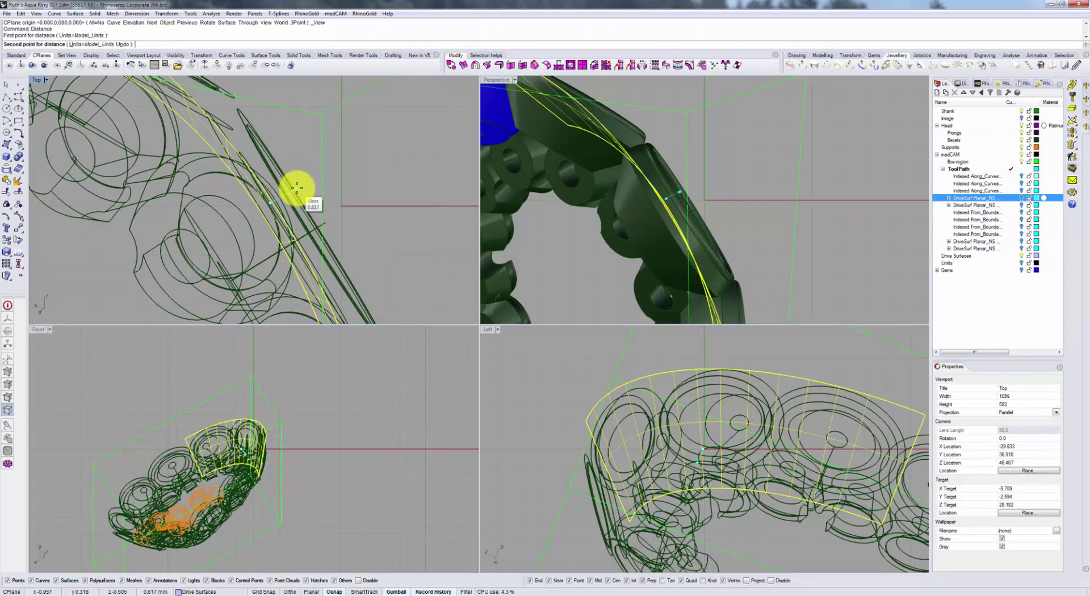
pyautogui.click(297, 187)
pyautogui.click(319, 182)
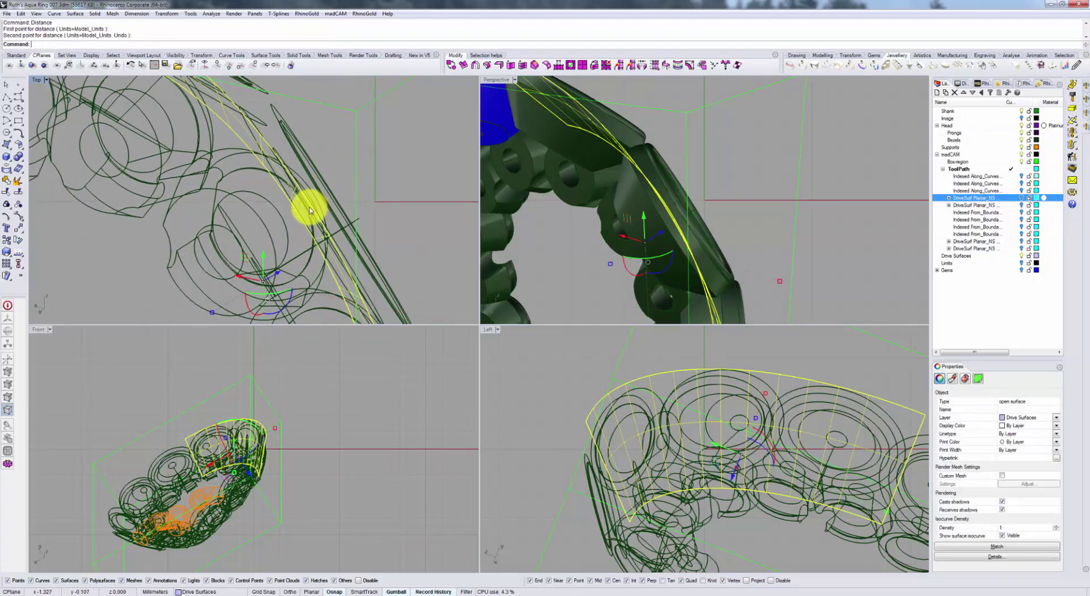
pyautogui.press('Return')
pyautogui.click(307, 205)
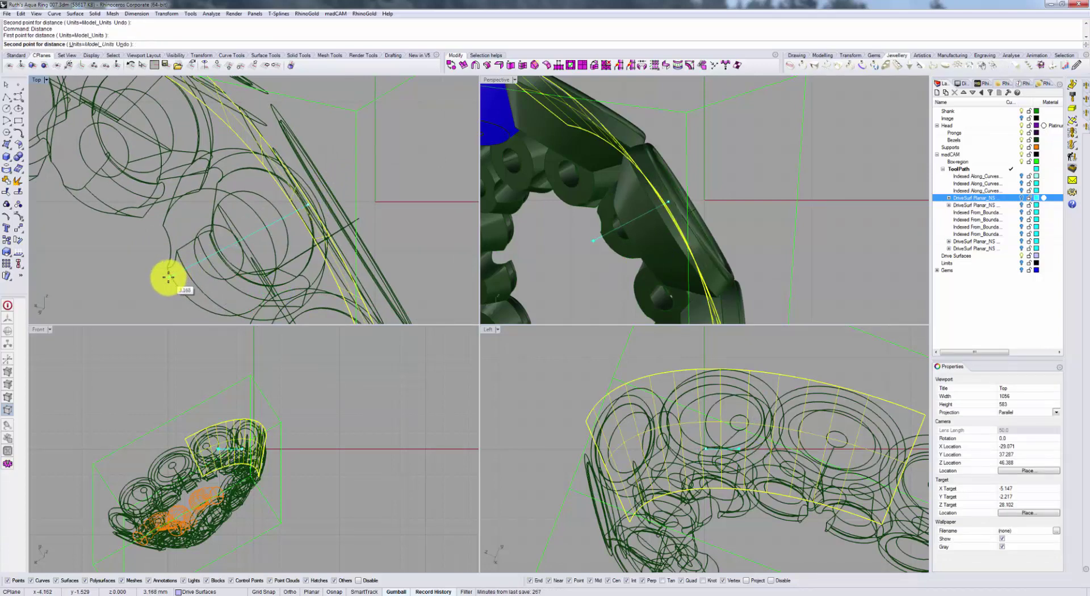
pyautogui.press('Escape')
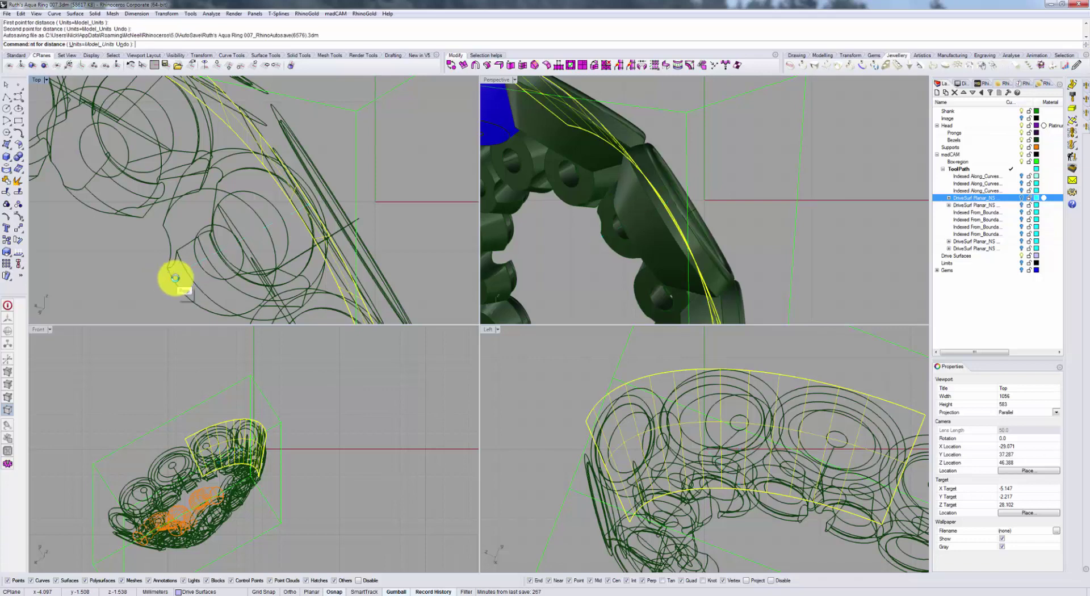
# - Restore the construction plane to World Top and bring the curved drive surface back into full view
pyautogui.click(640, 222)
pyautogui.moveTo(646, 223); pyautogui.dragTo(642, 219, button='right')
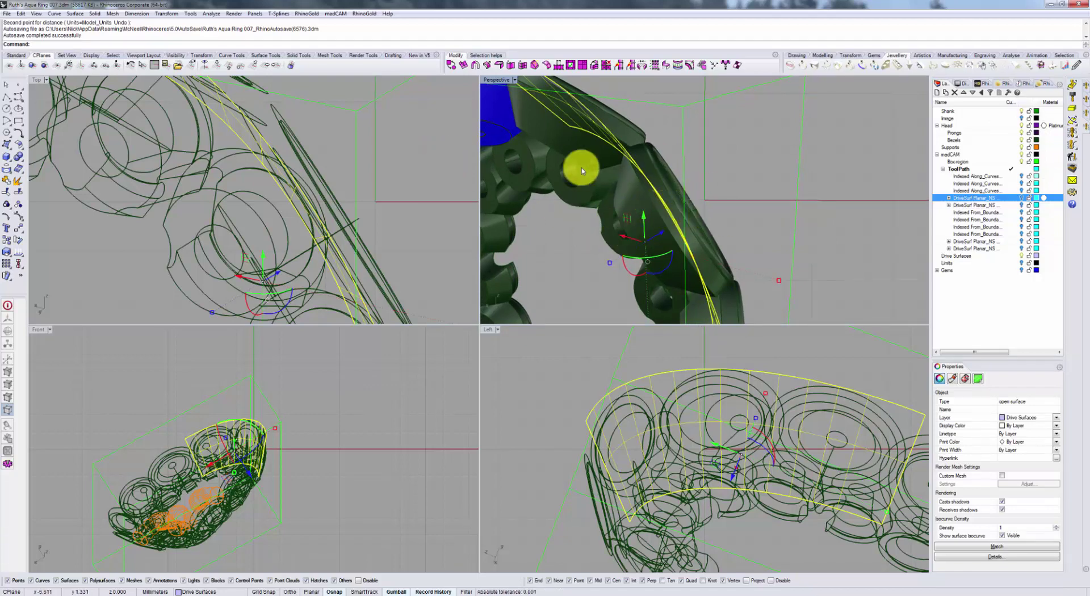
pyautogui.click(217, 65)
pyautogui.moveTo(600, 192); pyautogui.dragTo(799, 197, button='right')
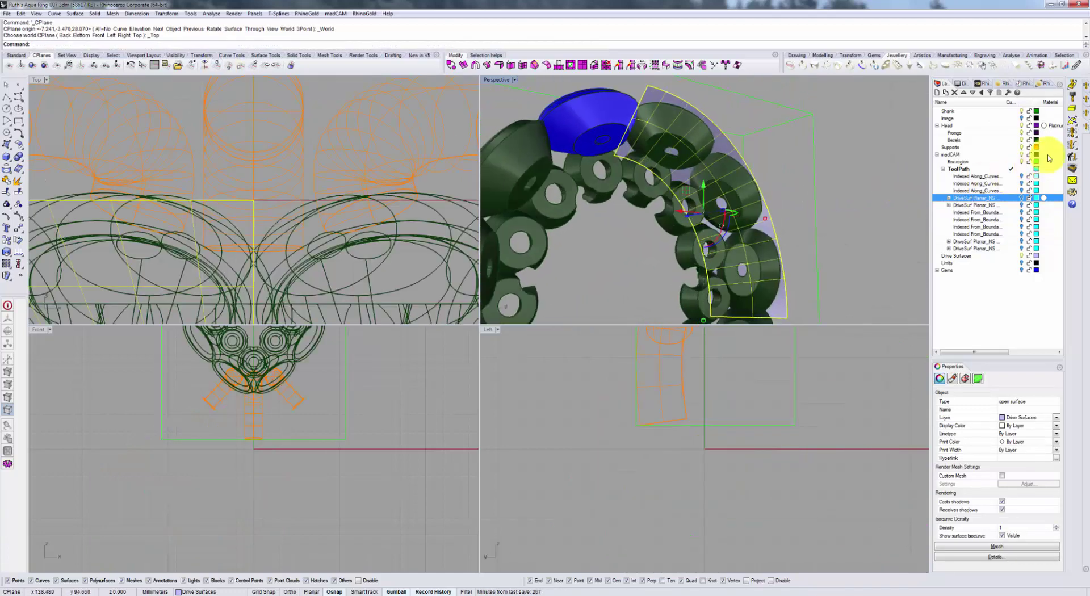
# - Set the drive surface options to height above 1 and depth below 3
pyautogui.click(1072, 121)
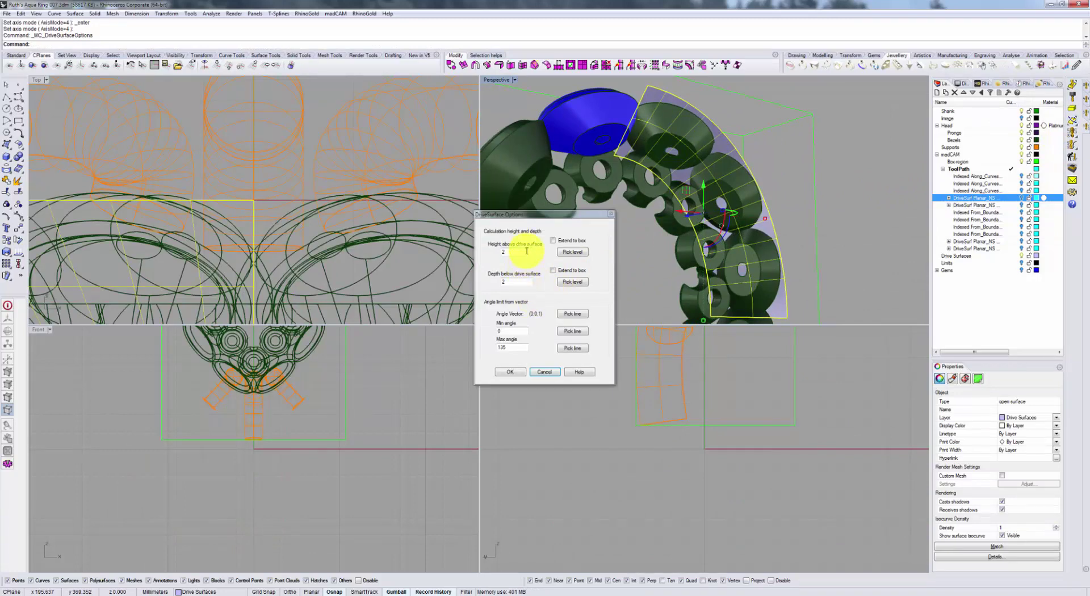
pyautogui.write('1')
pyautogui.doubleClick(517, 277)
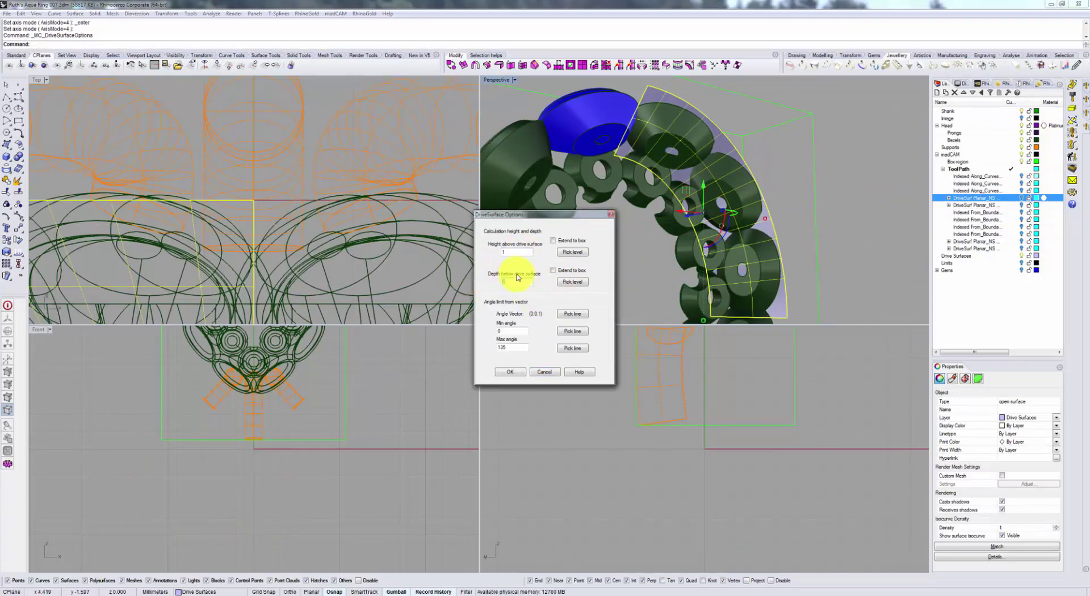
pyautogui.write('3')
pyautogui.click(510, 371)
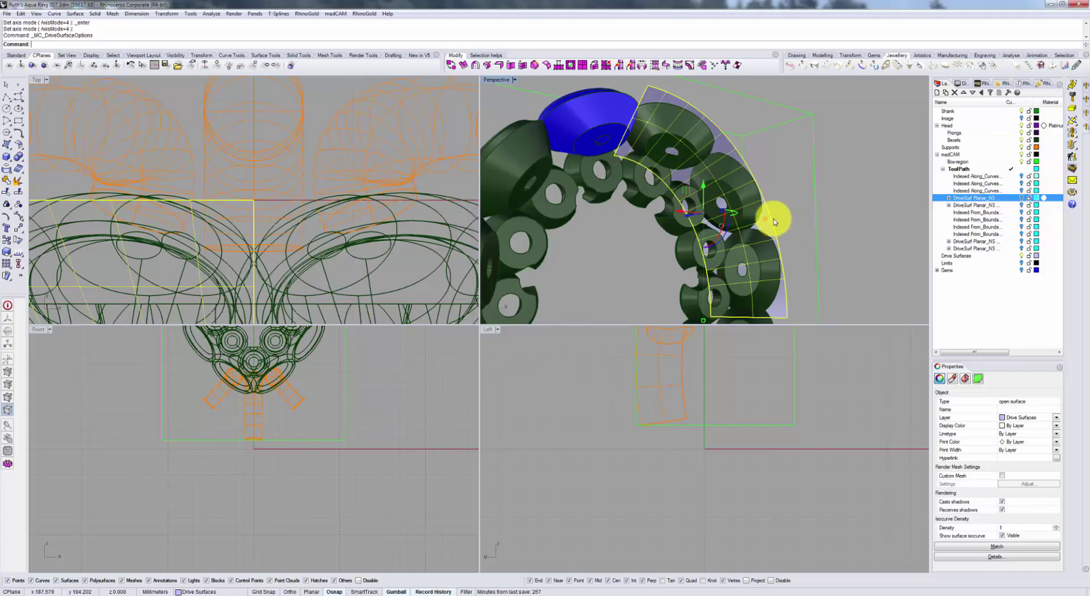
# - Show the second DriveSurf Planar toolpath layer on the outer bezels
pyautogui.moveTo(772, 220); pyautogui.dragTo(737, 171, button='right')
pyautogui.scroll(-3, 806, 163)
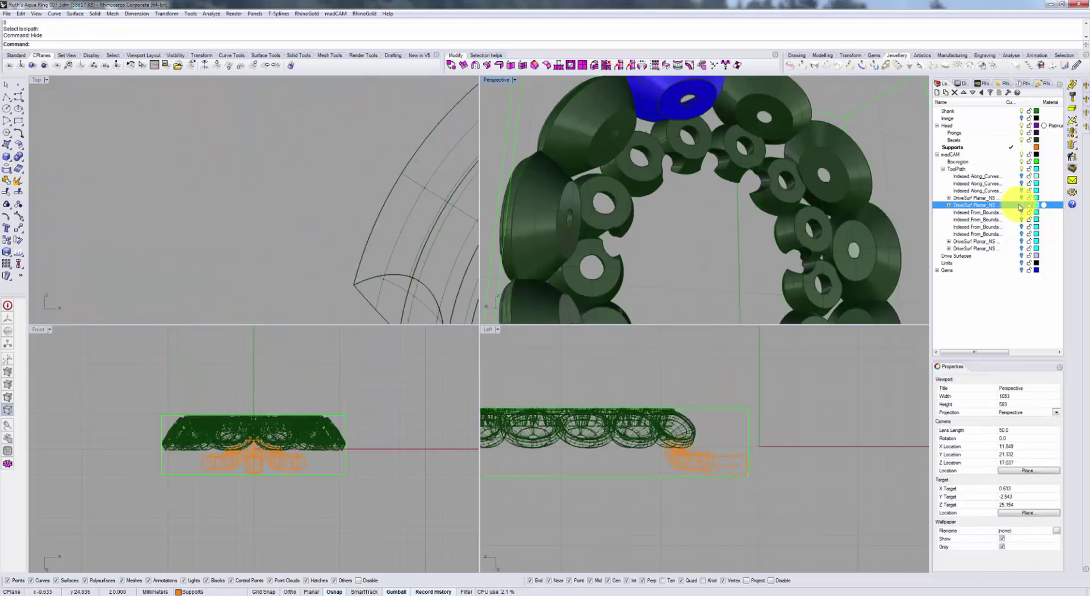
pyautogui.click(1022, 205)
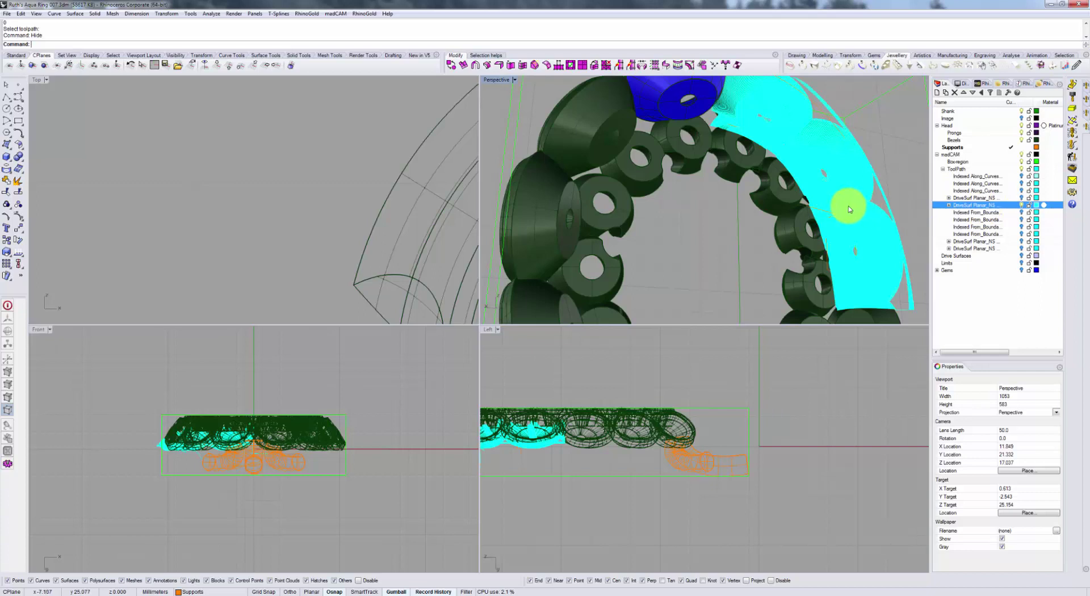
pyautogui.moveTo(849, 206); pyautogui.dragTo(839, 207, button='right')
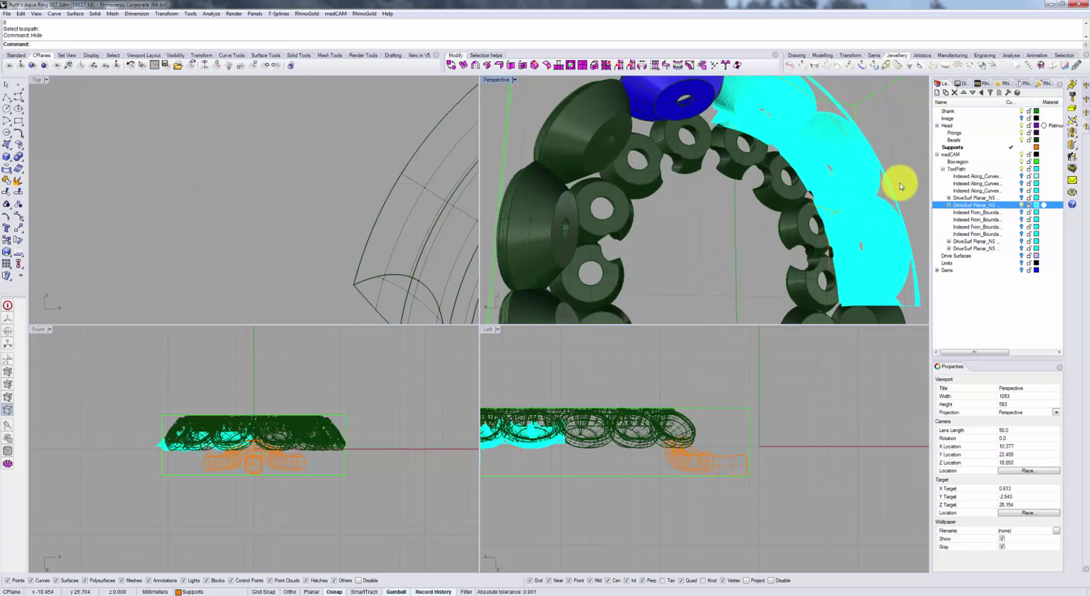
# - Start ReCalculate on the visible DriveSurf Planar toolpath, examine its planar finishing parameters including step over, and leave without recalculating
pyautogui.click(1071, 161)
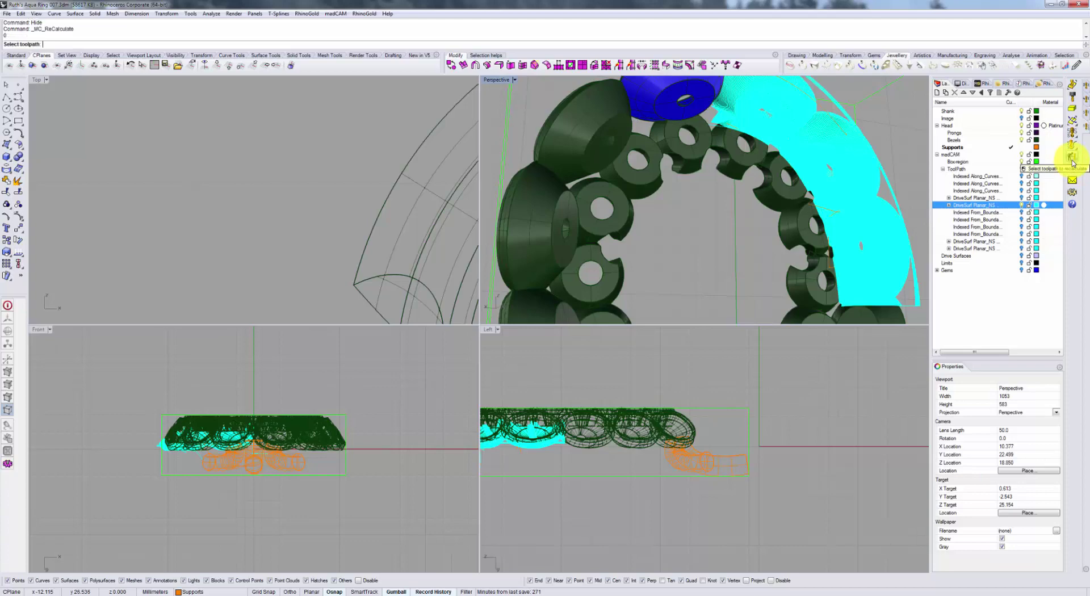
pyautogui.click(877, 188)
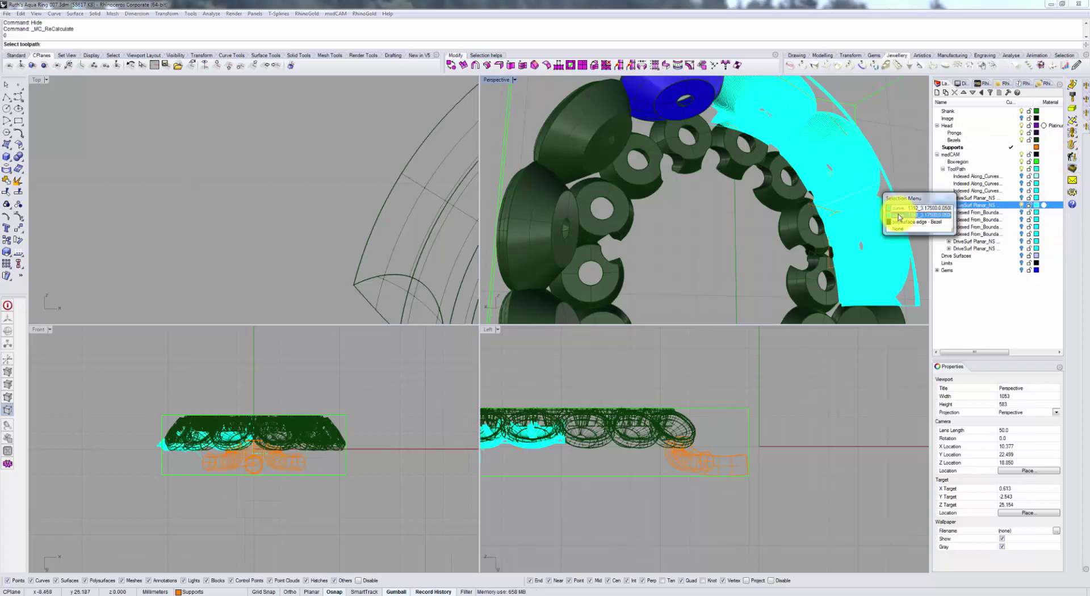
pyautogui.click(898, 218)
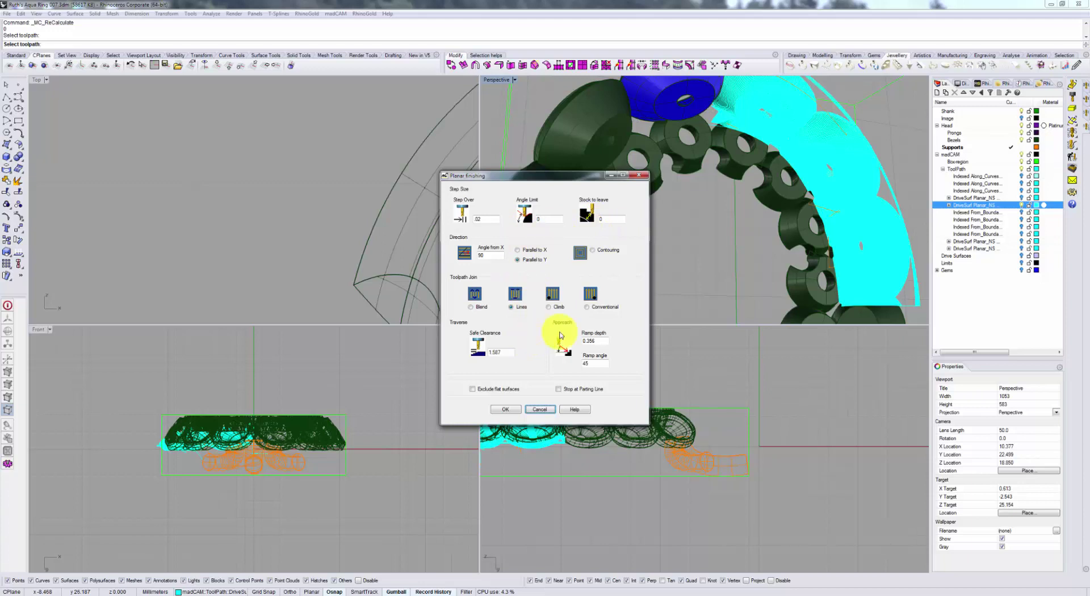
pyautogui.doubleClick(496, 222)
pyautogui.click(548, 409)
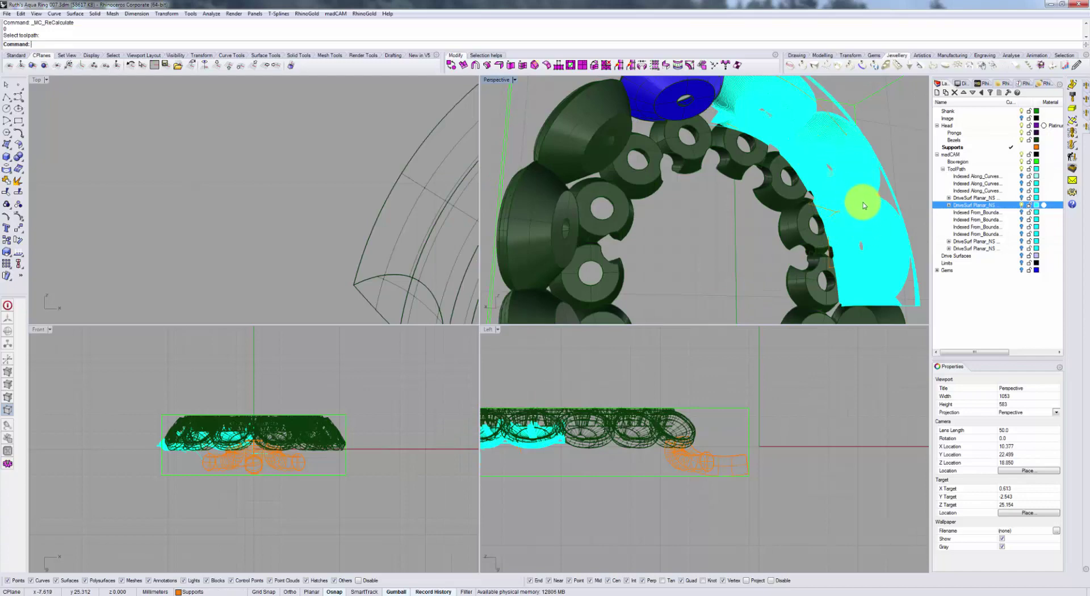
# - Examine the displayed DriveSurf Planar toolpath against the whole ring and its supports from several angles
pyautogui.moveTo(858, 196); pyautogui.dragTo(843, 239, button='right')
pyautogui.scroll(-5, 849, 188)
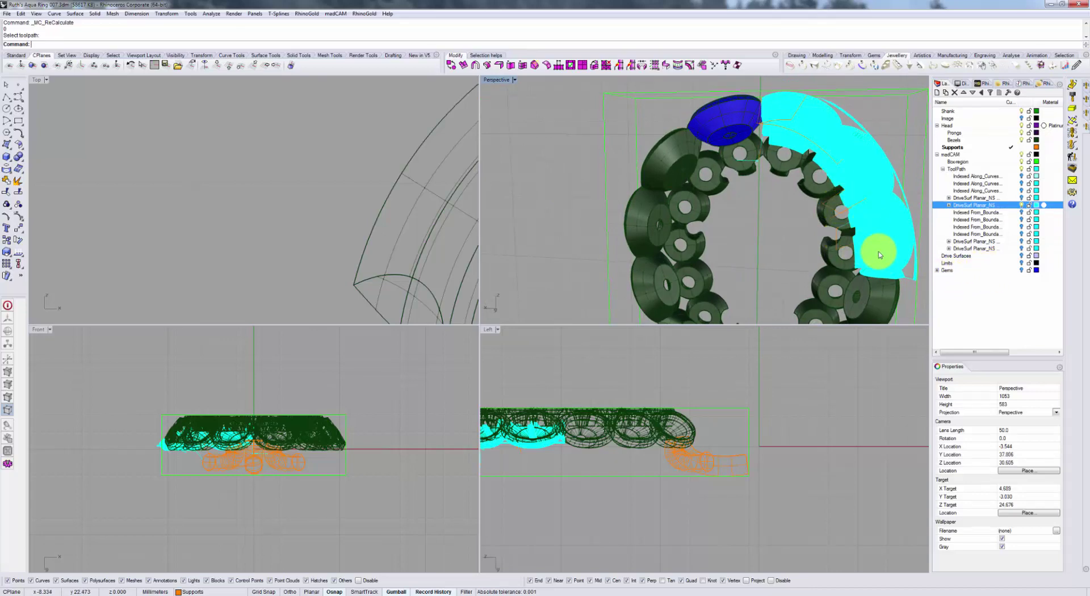
pyautogui.moveTo(869, 254); pyautogui.dragTo(791, 246, button='right')
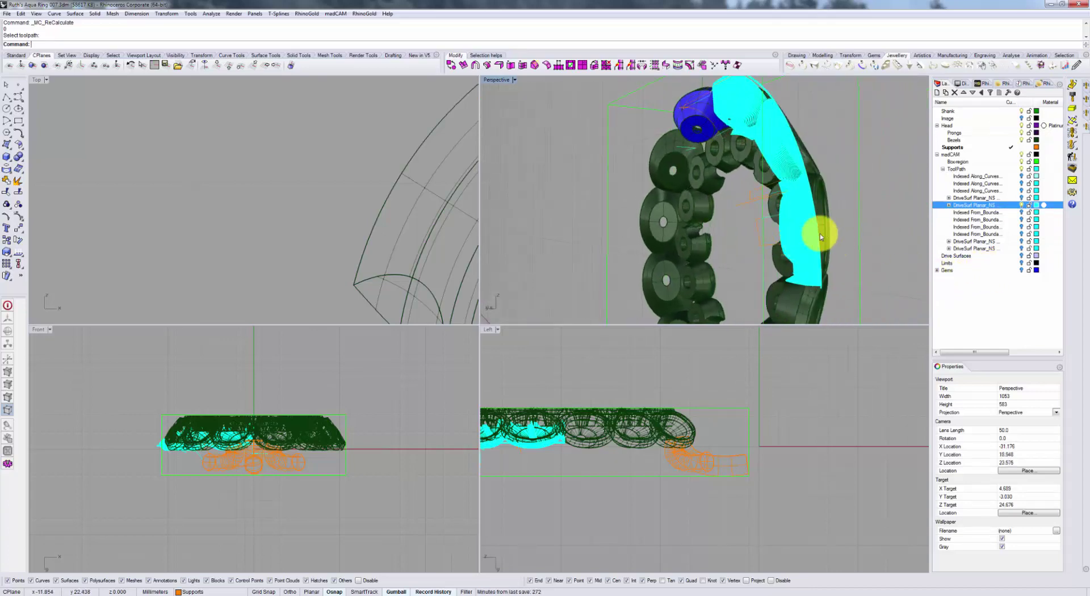
pyautogui.moveTo(723, 233); pyautogui.dragTo(778, 194, button='right')
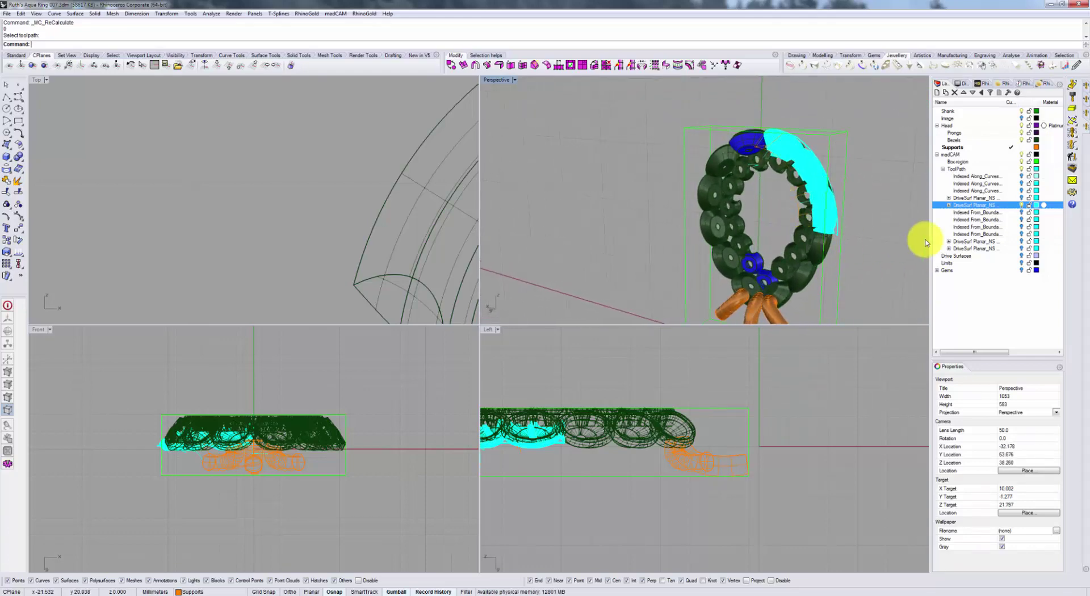
pyautogui.moveTo(820, 264); pyautogui.dragTo(766, 235, button='right')
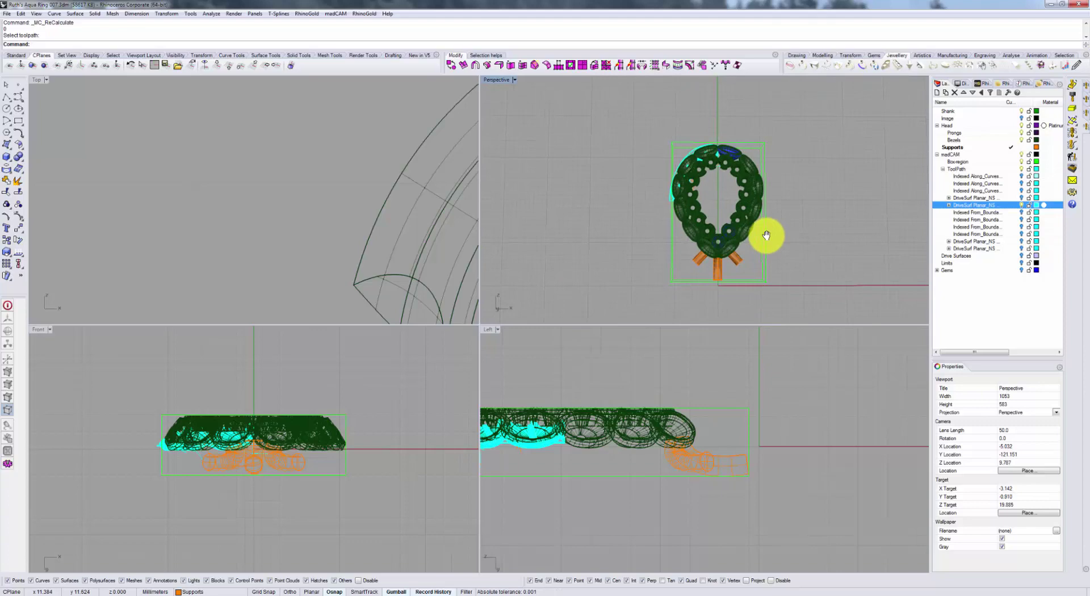